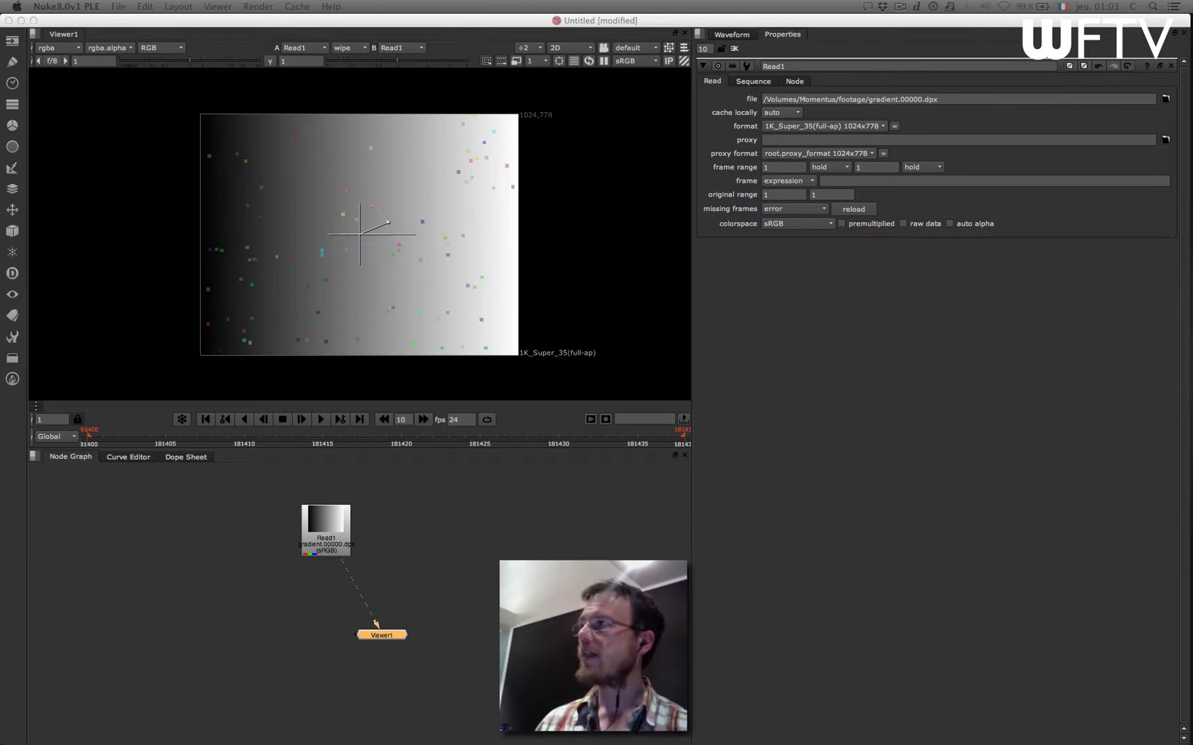
- Nudge Read1 in the graph and display the gradient's waveform scope
drag(336, 505, 339, 496)
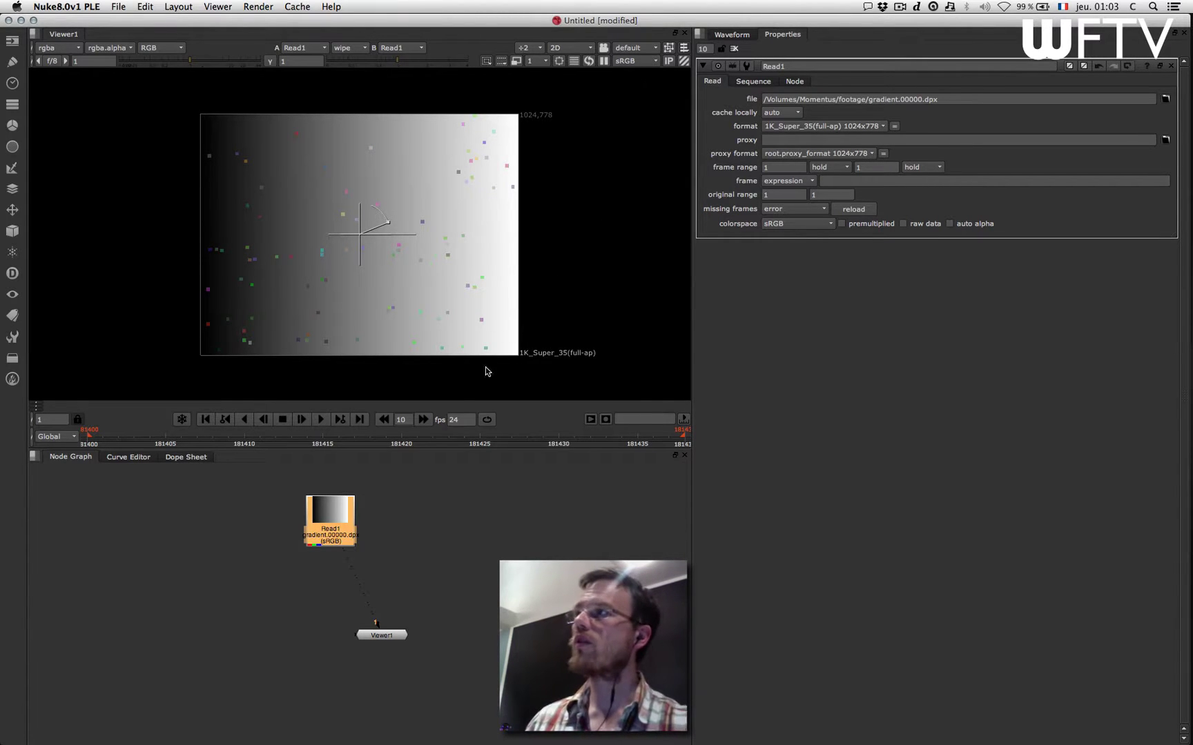
click(737, 34)
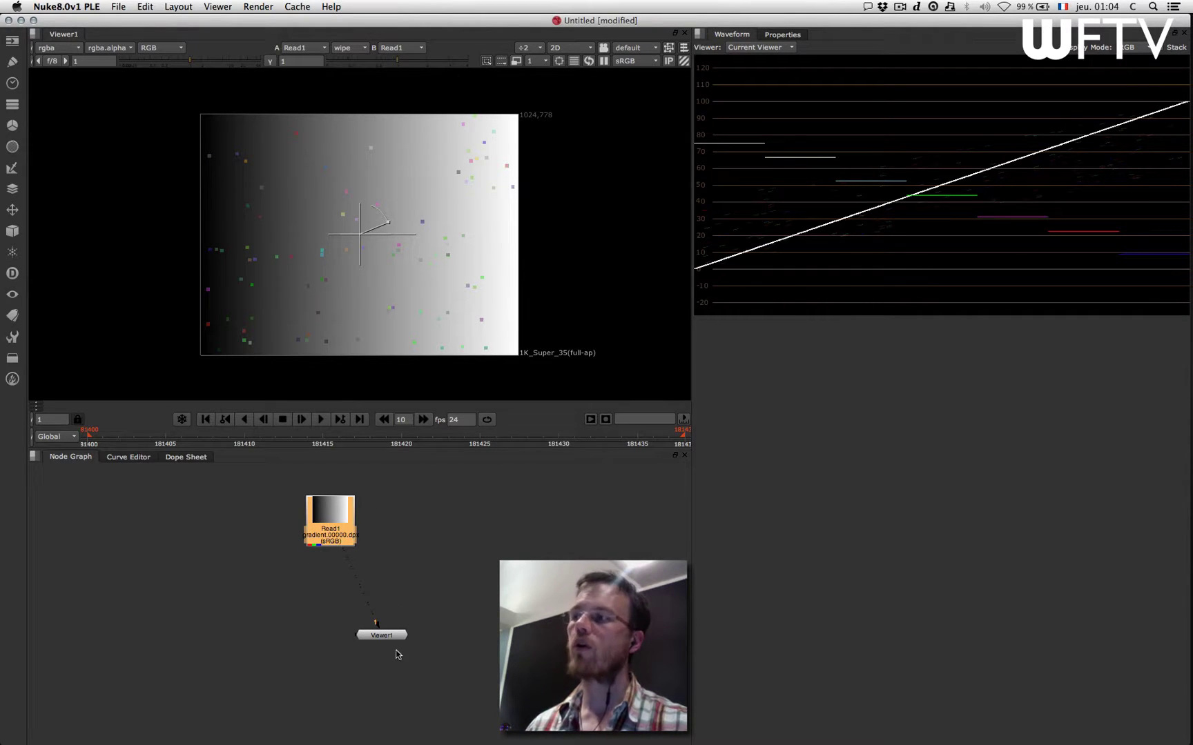
drag(394, 637, 399, 653)
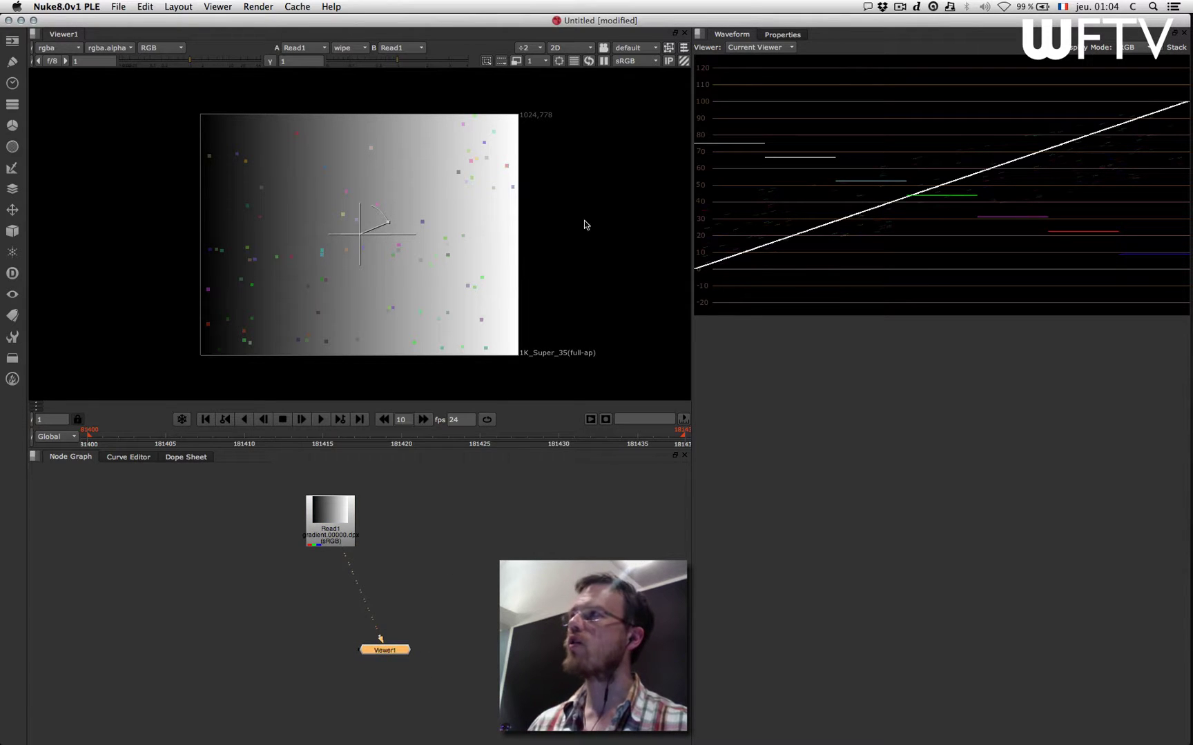
click(654, 61)
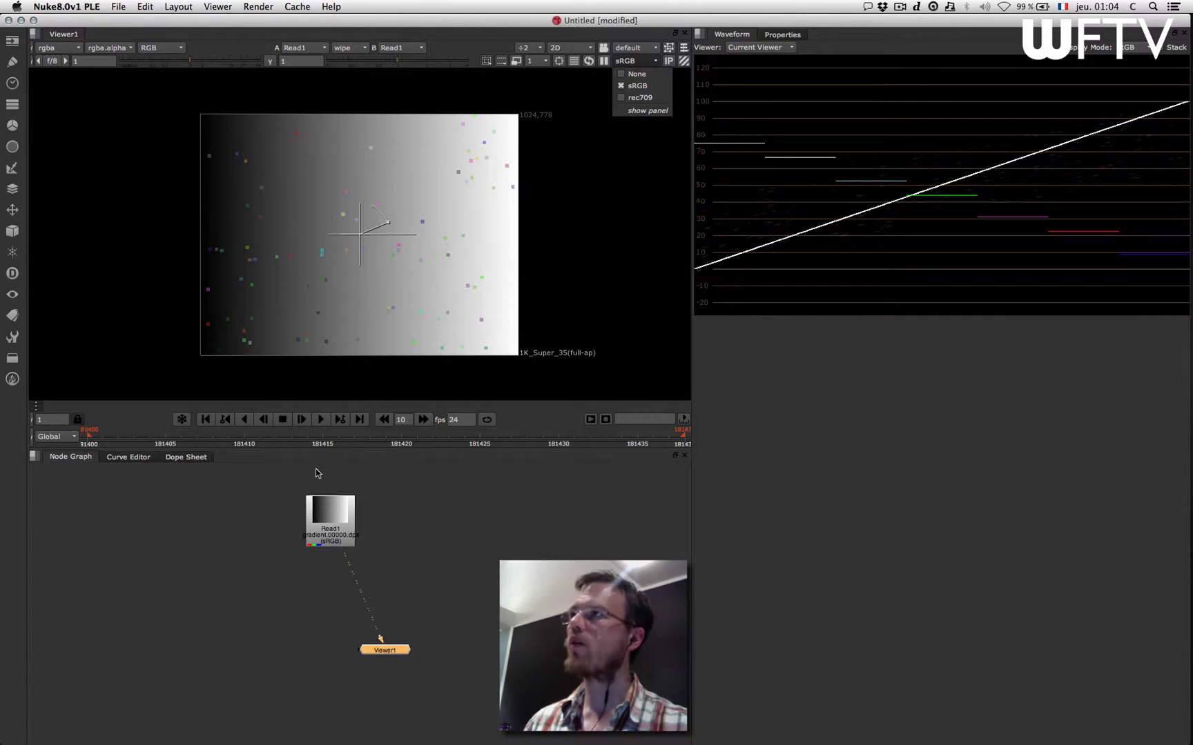
click(648, 84)
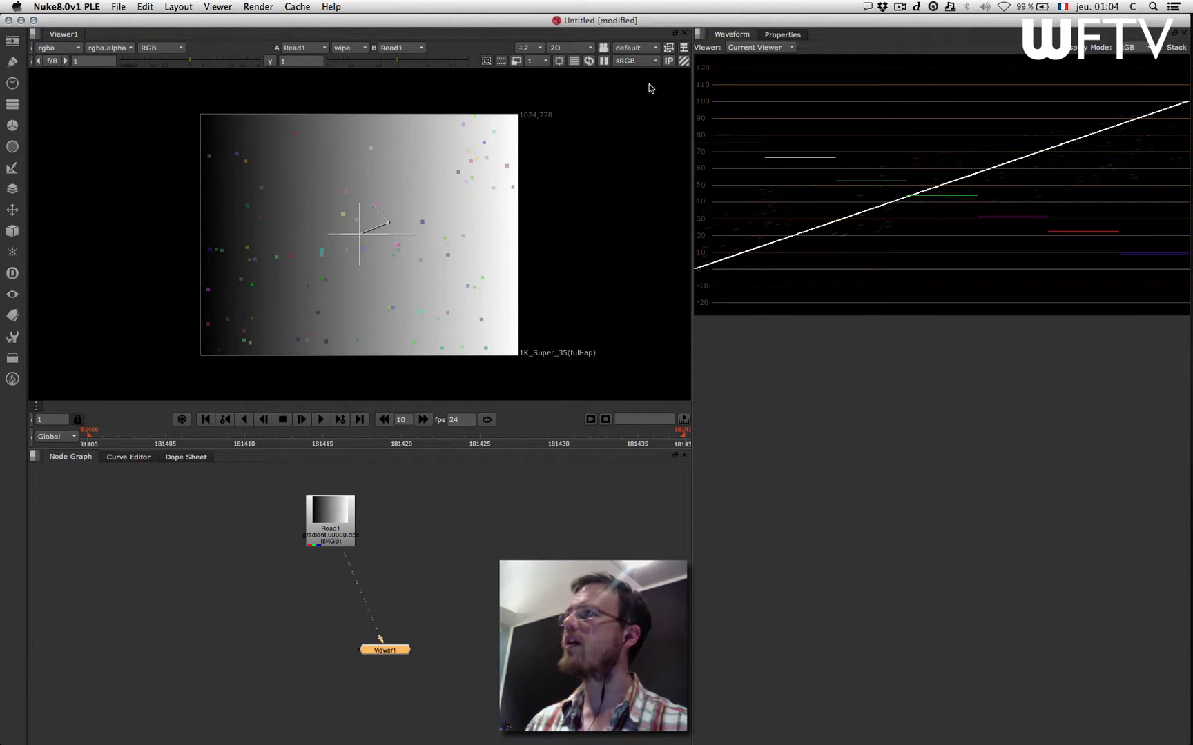
click(635, 61)
click(639, 73)
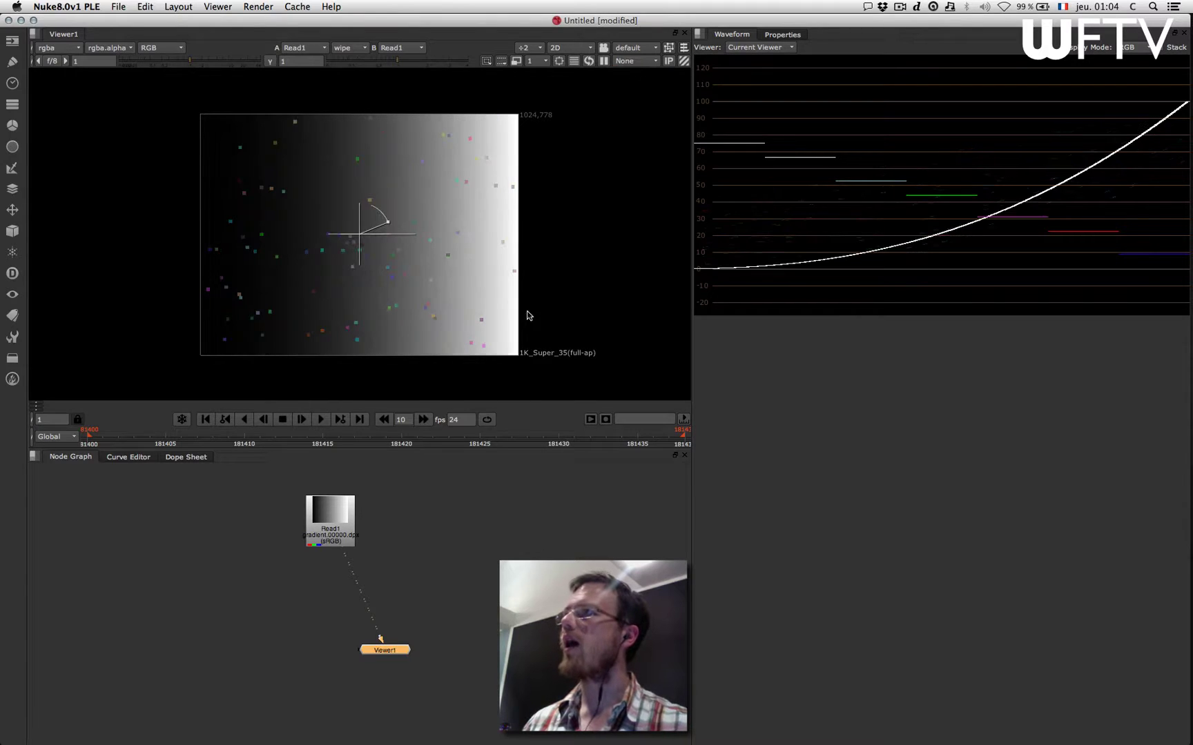
click(652, 61)
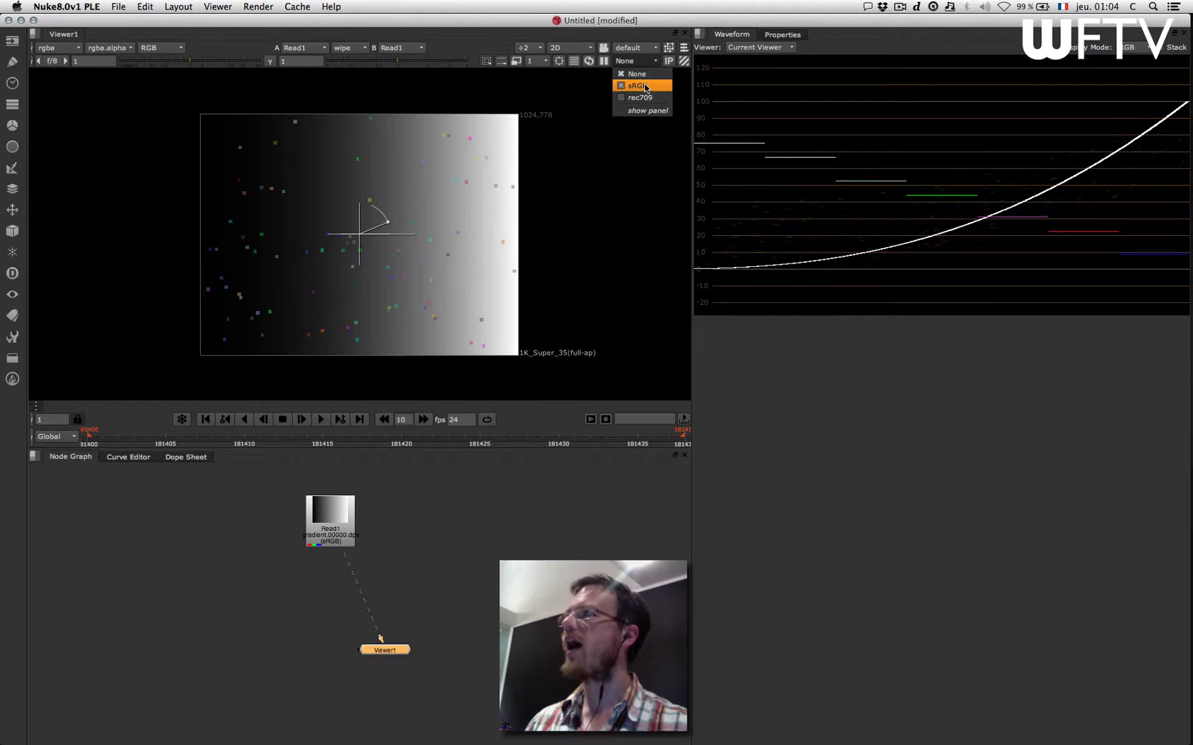
click(645, 85)
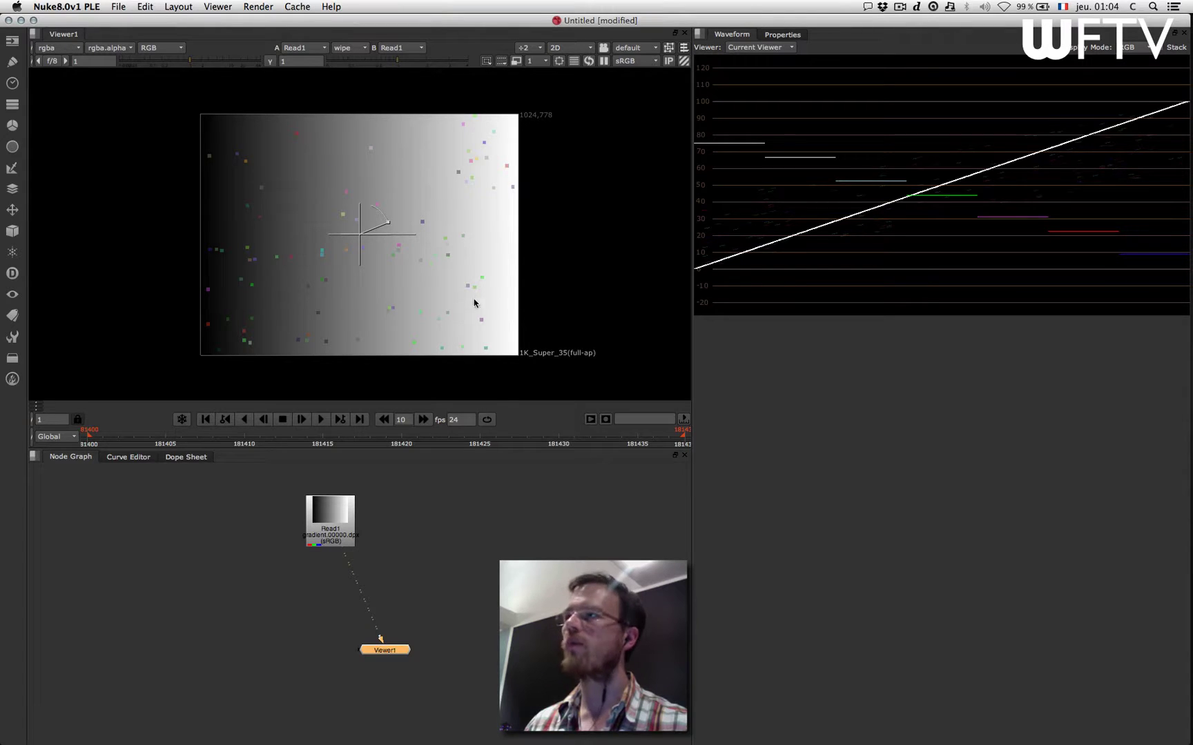
click(650, 61)
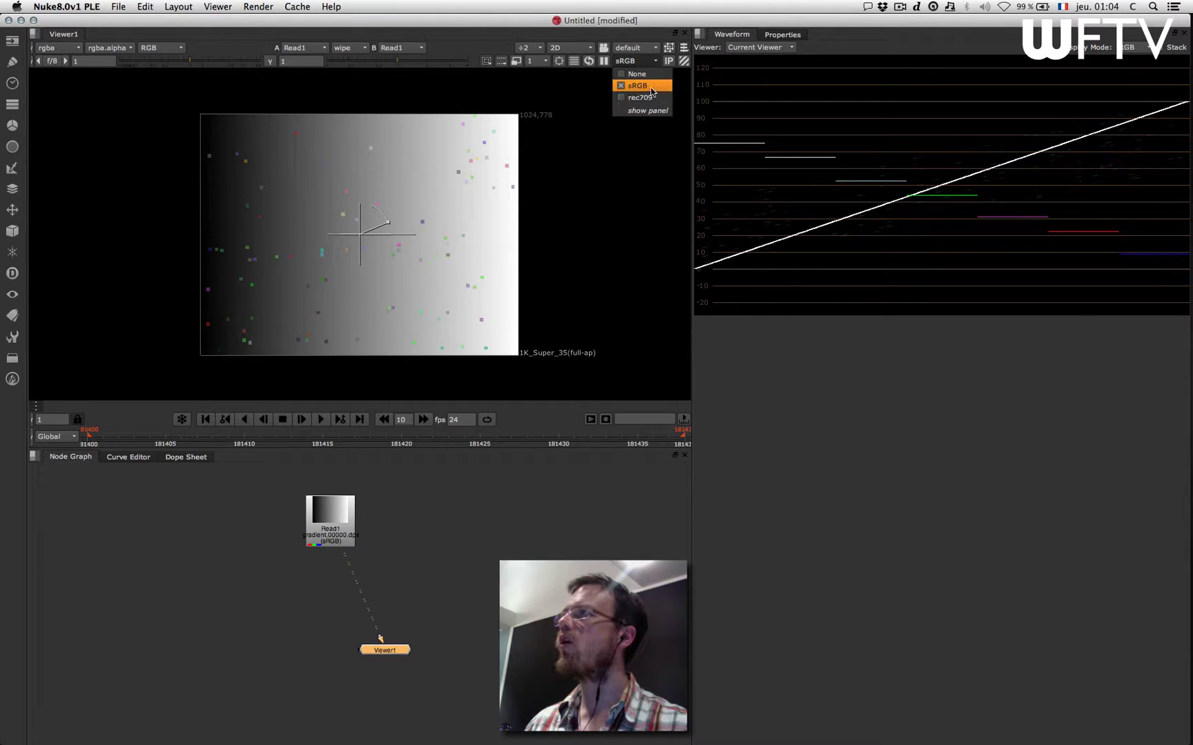
click(642, 86)
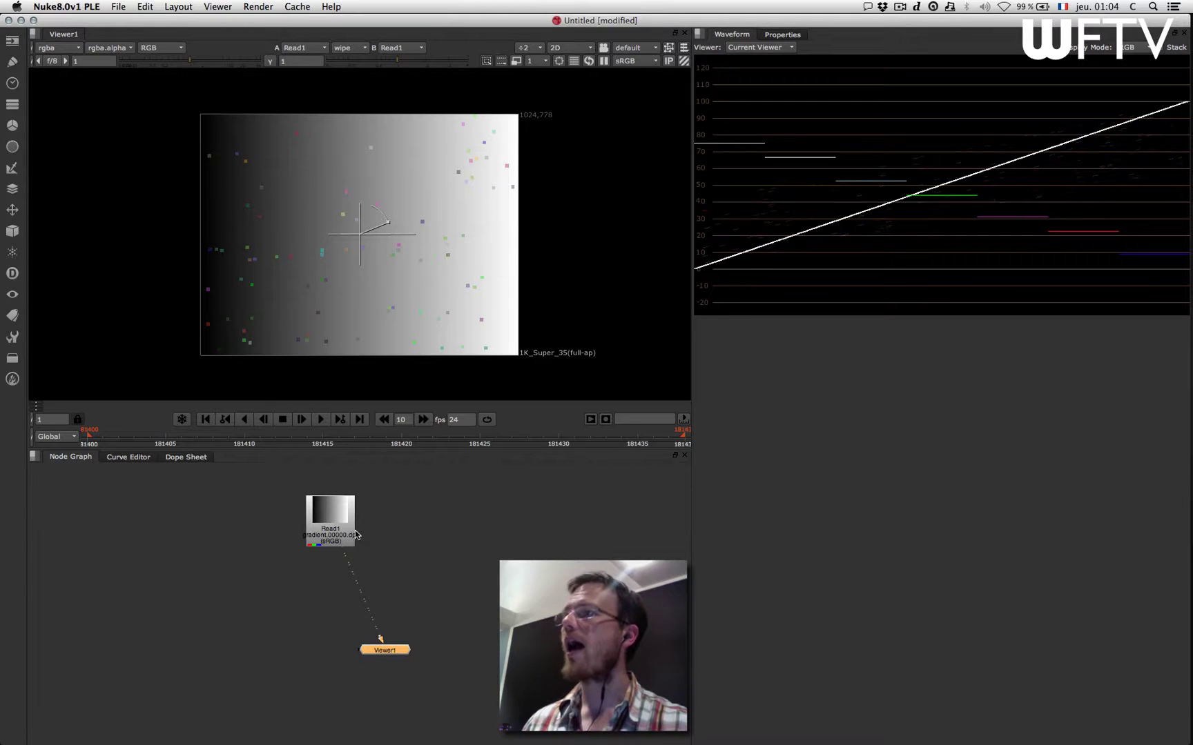
drag(341, 522, 332, 511)
- Read in the Alexa ALIP0000039 .ari sequence as Read2, place it right of Read1, and view it
click(461, 550)
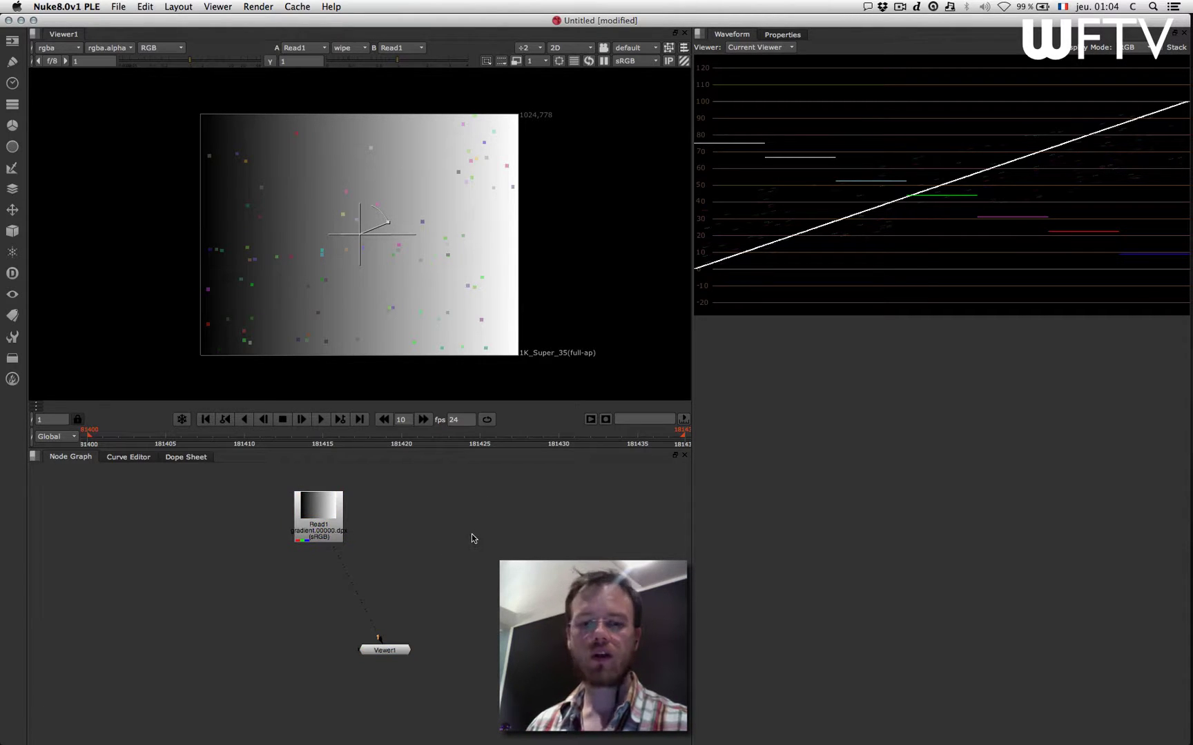
key(r)
click(442, 476)
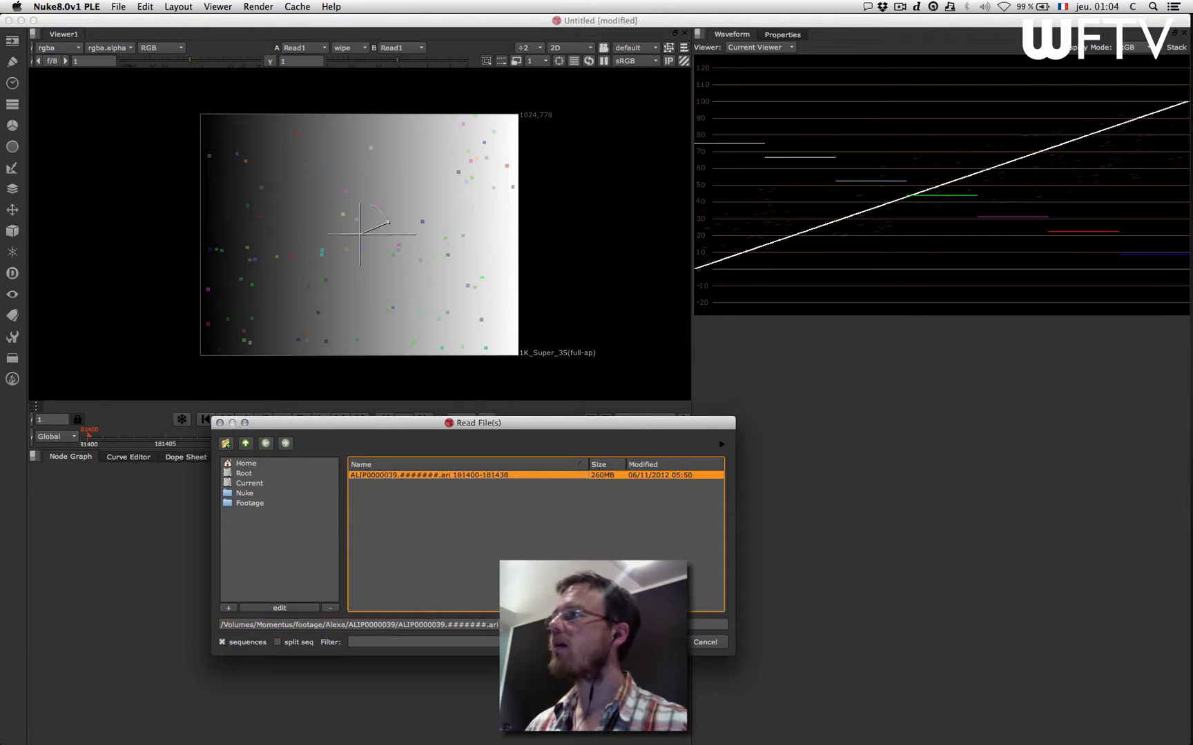
double_click(442, 476)
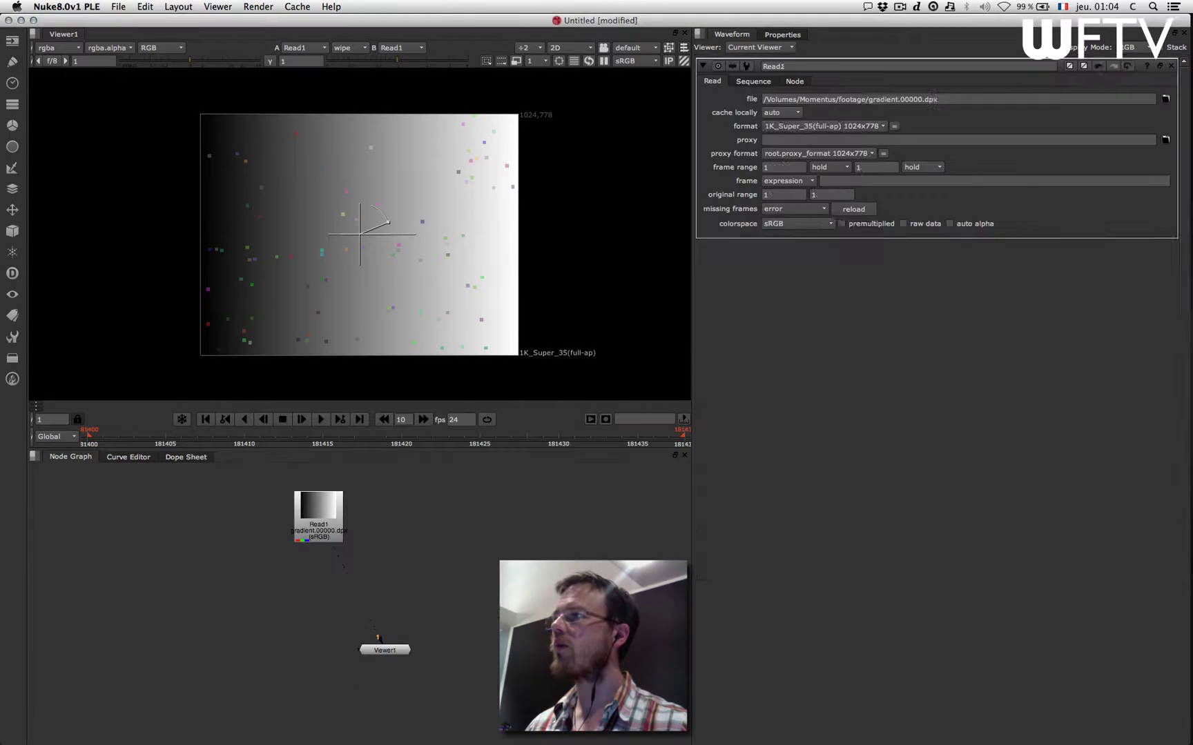
drag(448, 554, 474, 525)
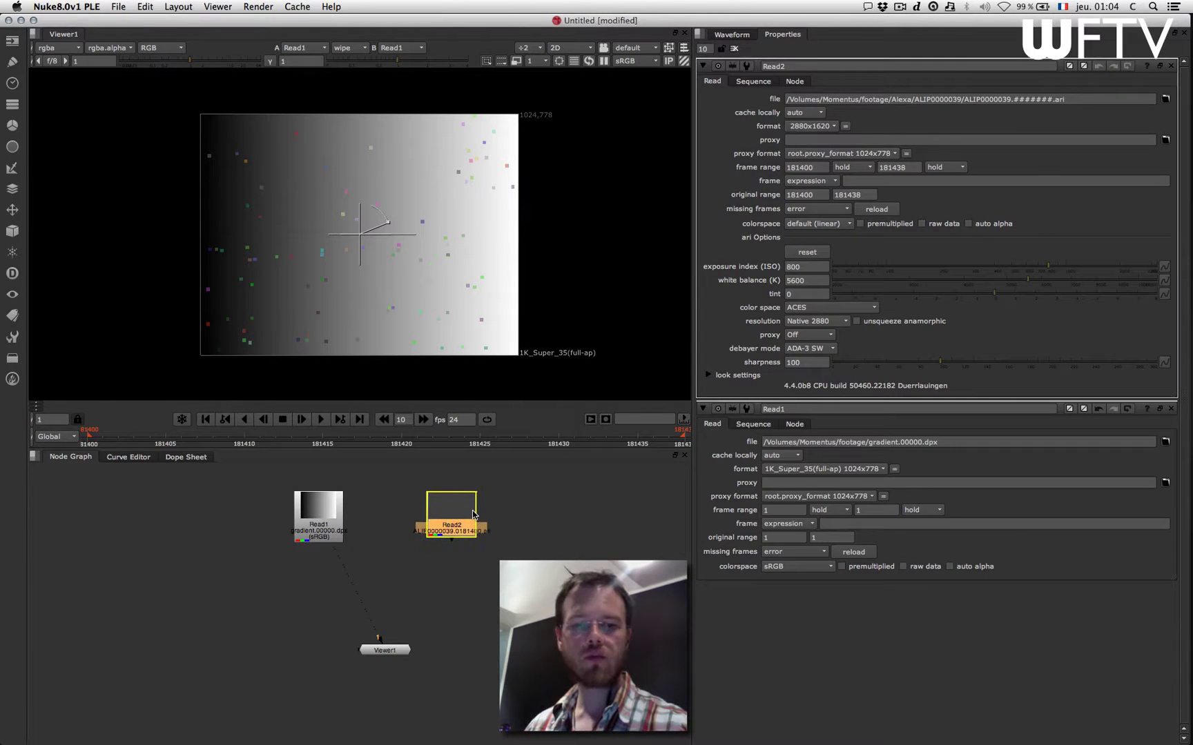
key(1)
drag(460, 515, 453, 515)
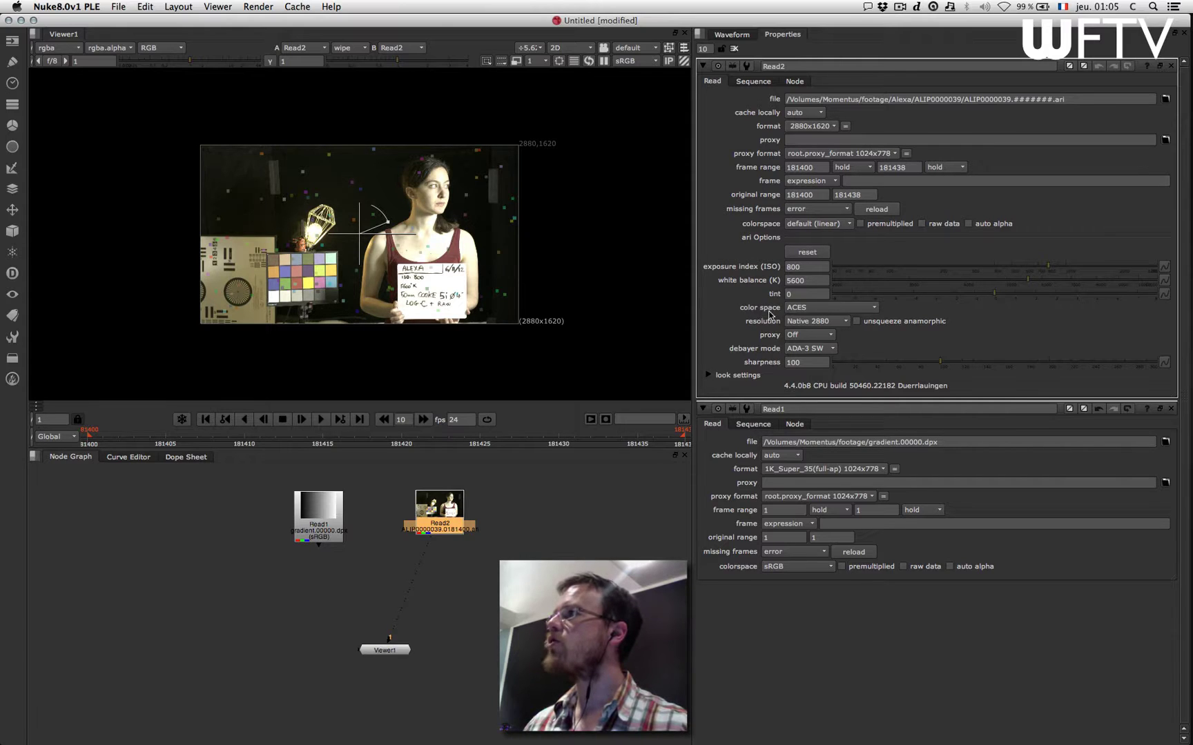
- Change Read2's ARRIRAW decode colour space from ACES to Video - P3
click(813, 310)
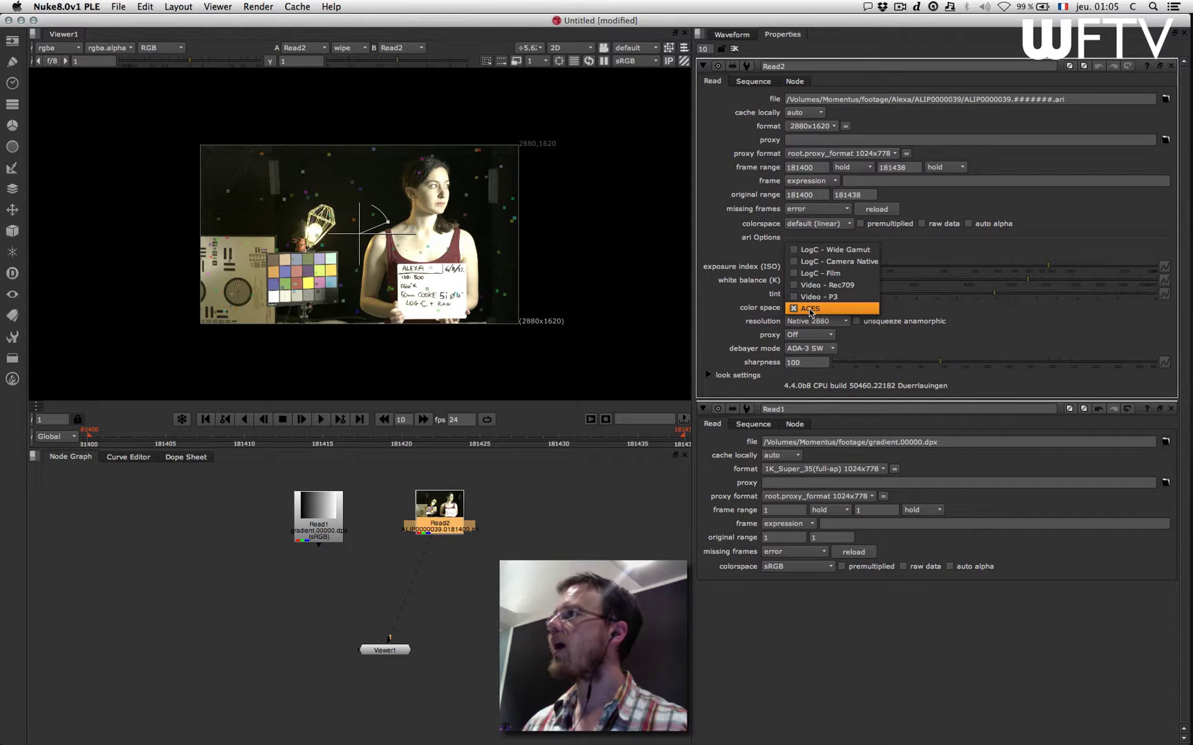
click(728, 334)
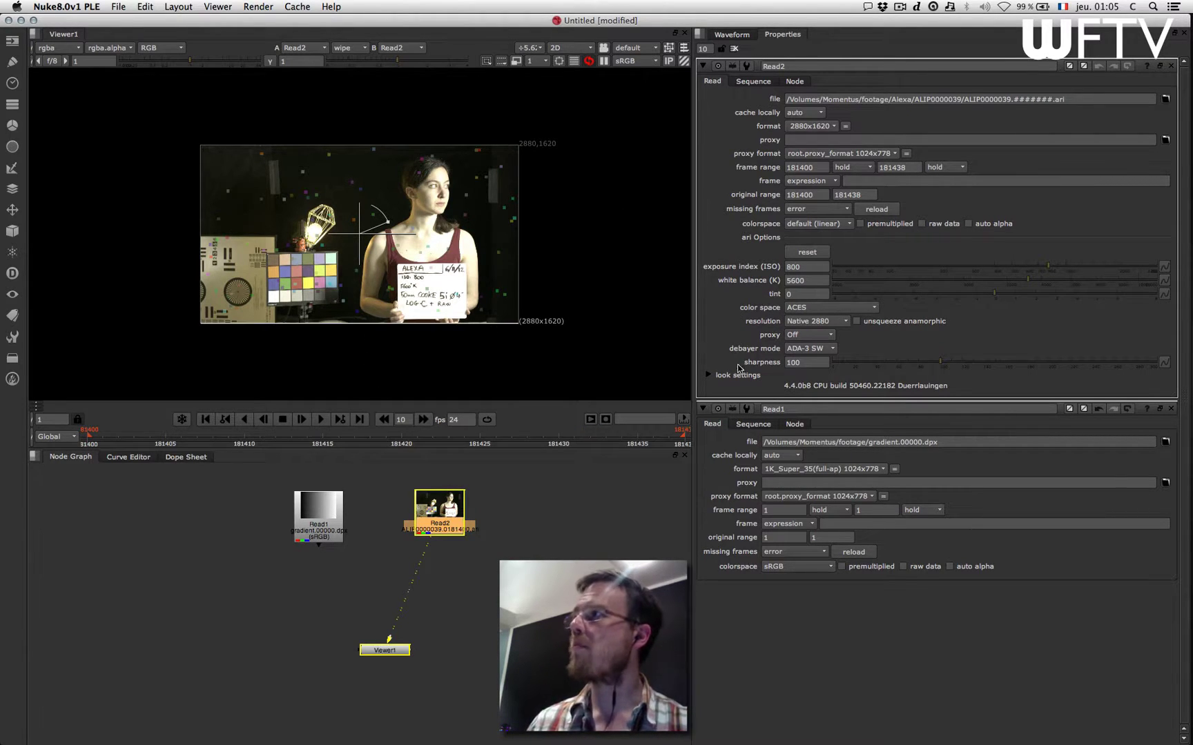
click(841, 310)
click(839, 297)
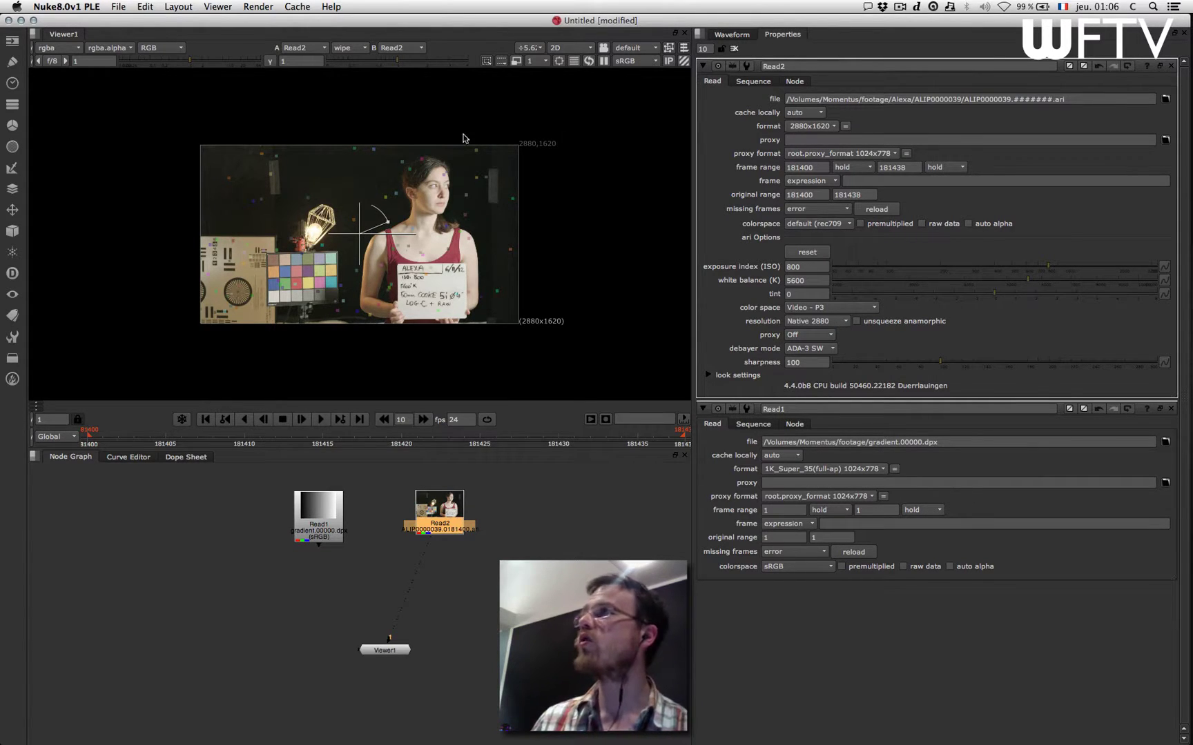
- Open the OCIO Project Settings and browse the viewer process and config lists, landing on nuke-default
click(145, 7)
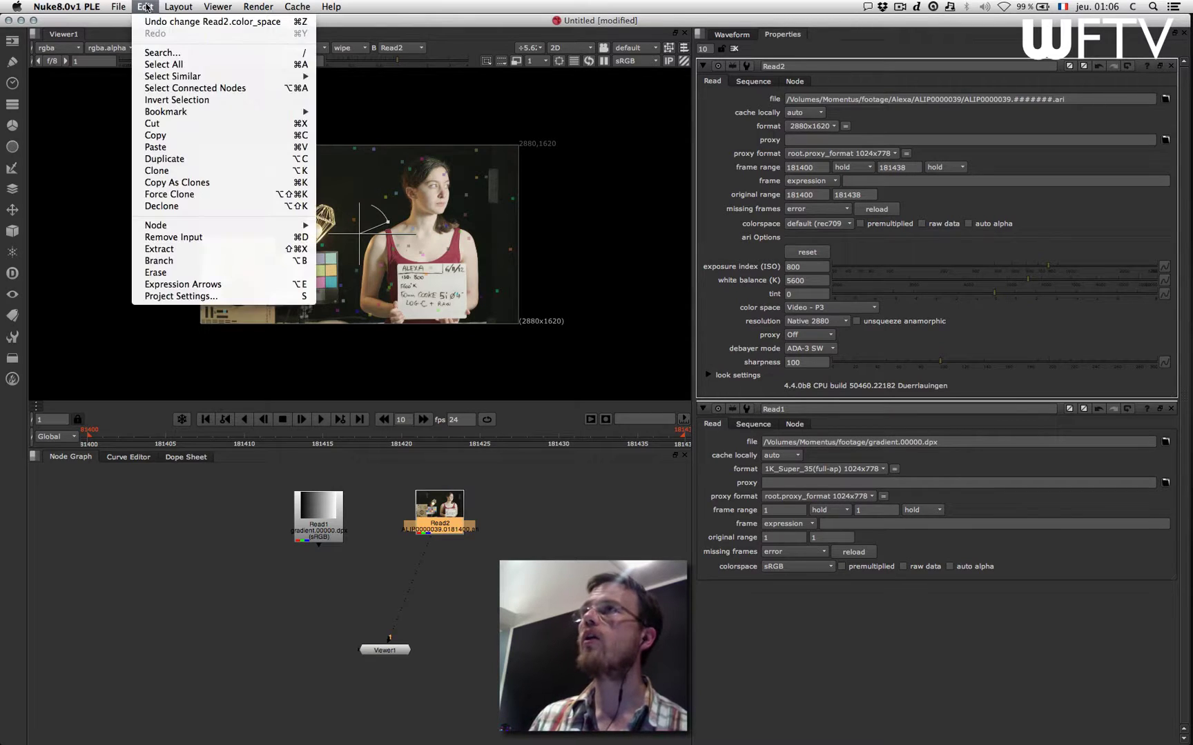
click(256, 296)
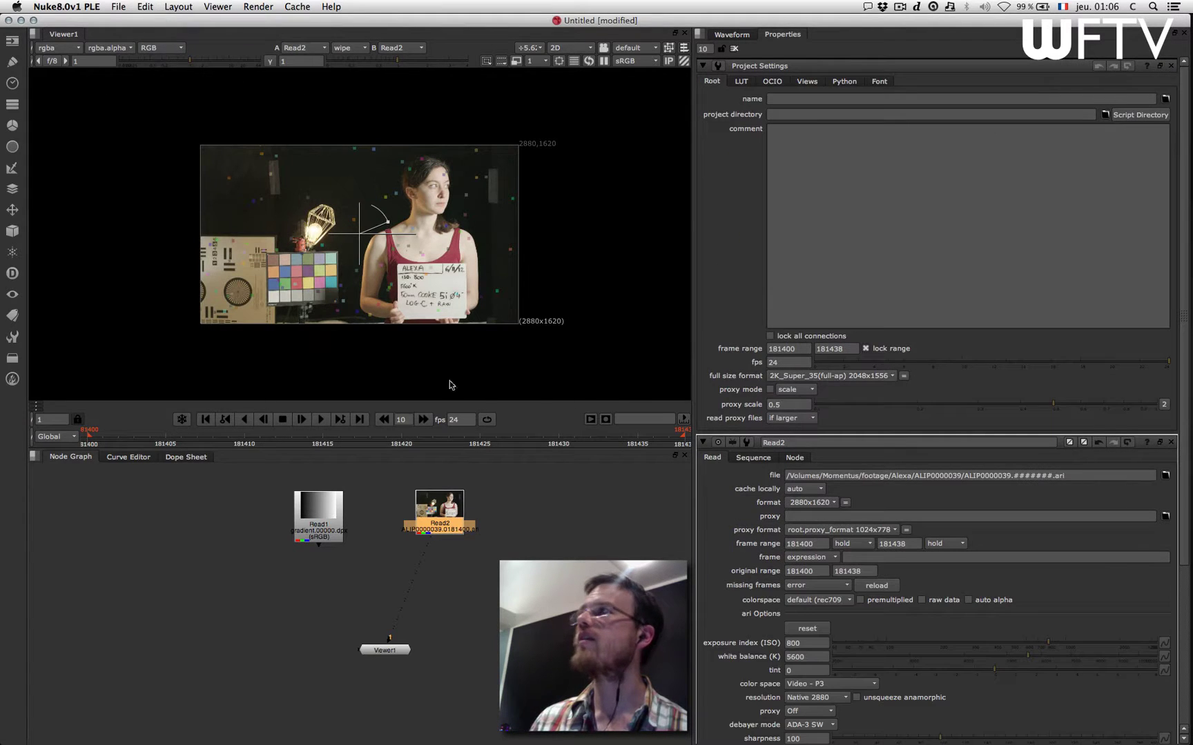
click(773, 81)
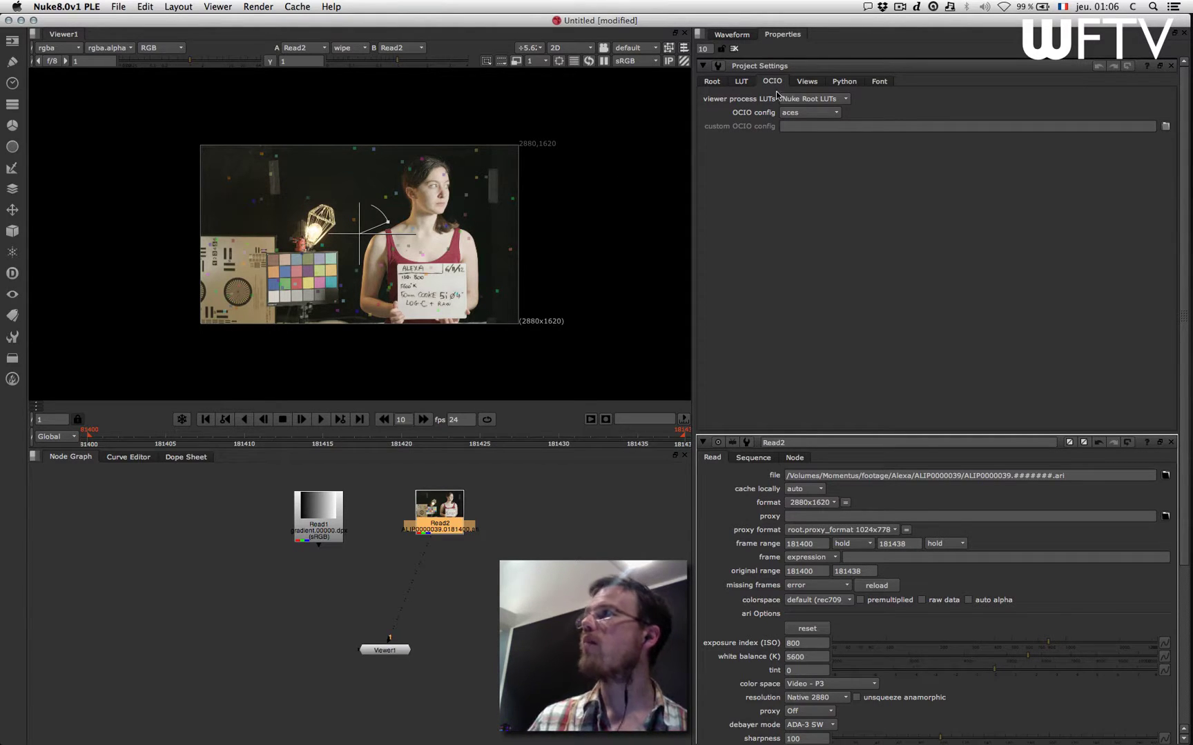
click(807, 98)
click(831, 101)
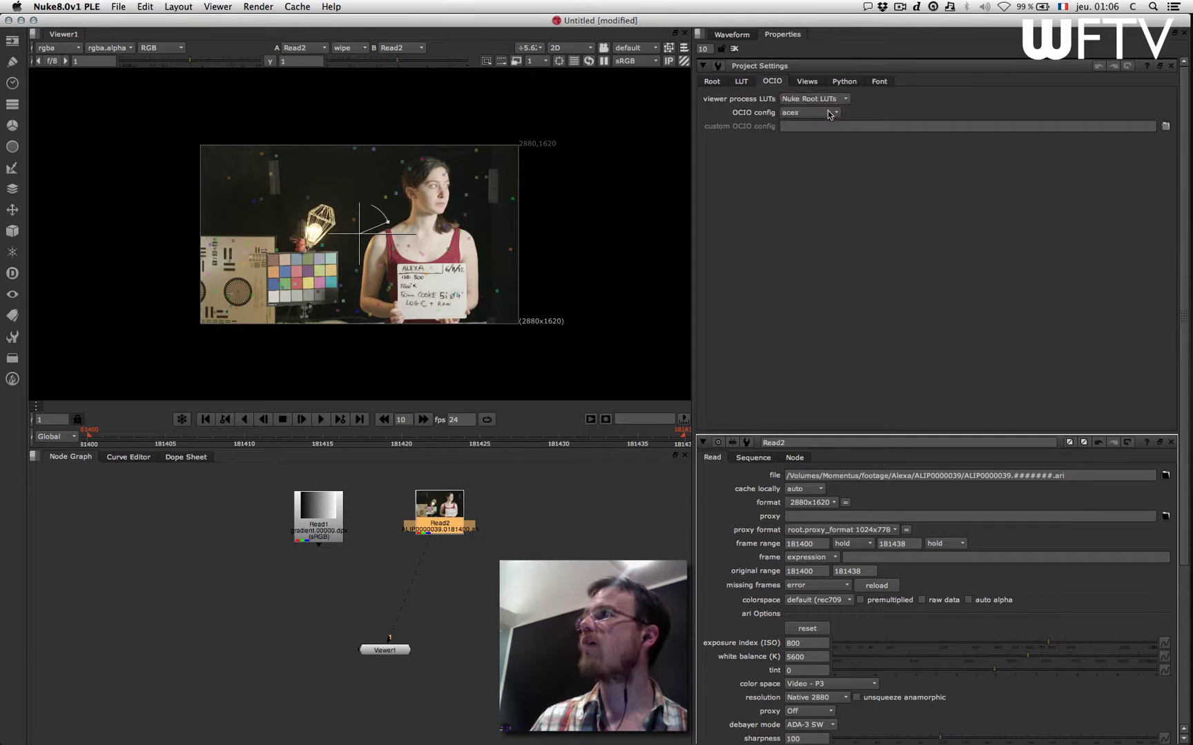
click(830, 114)
click(864, 102)
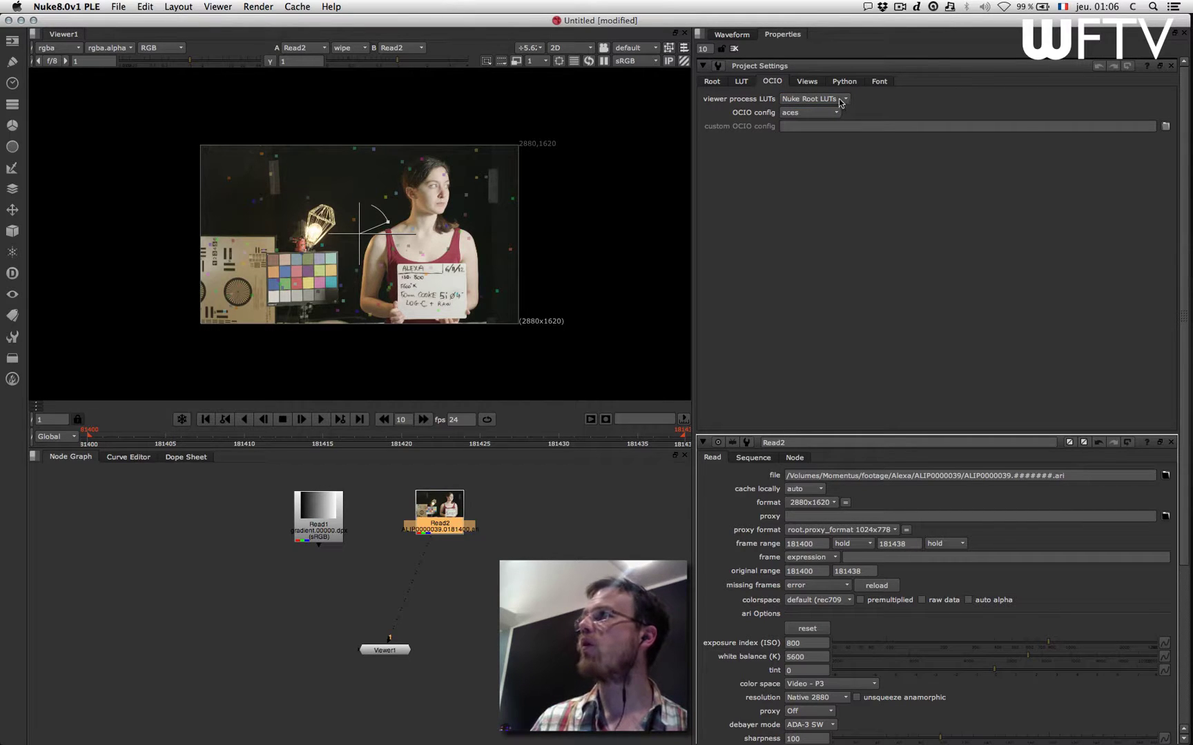
click(836, 112)
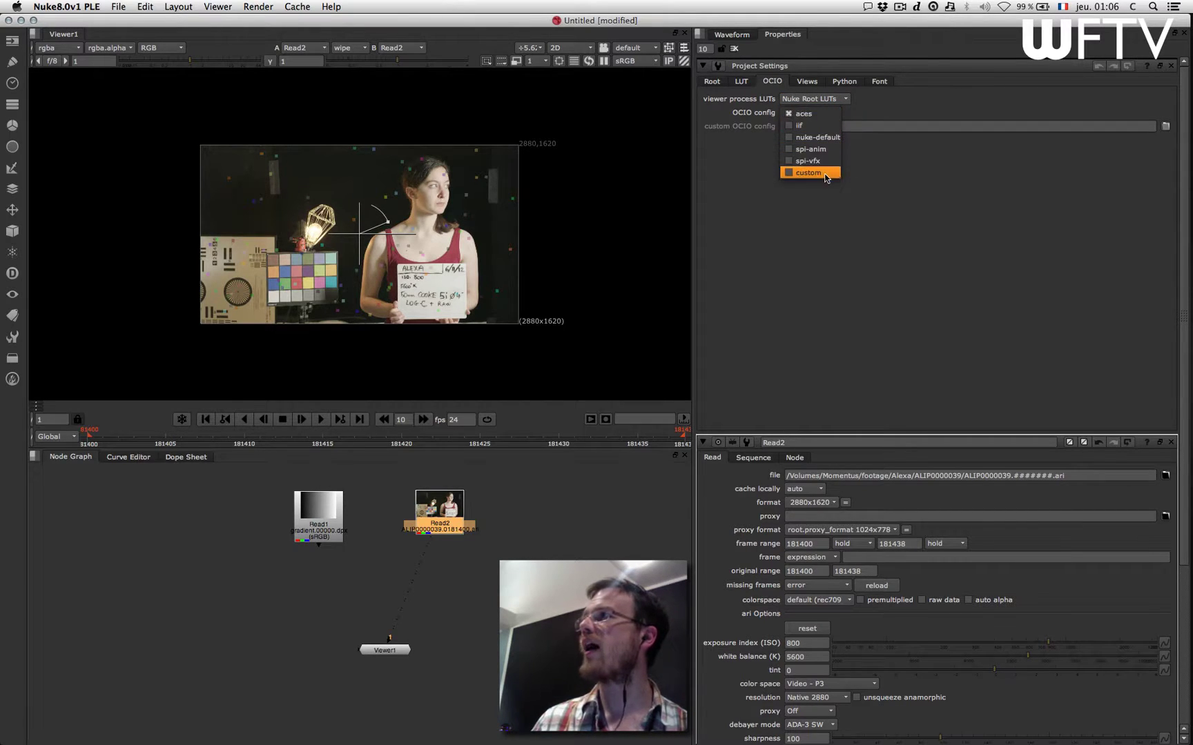
click(816, 137)
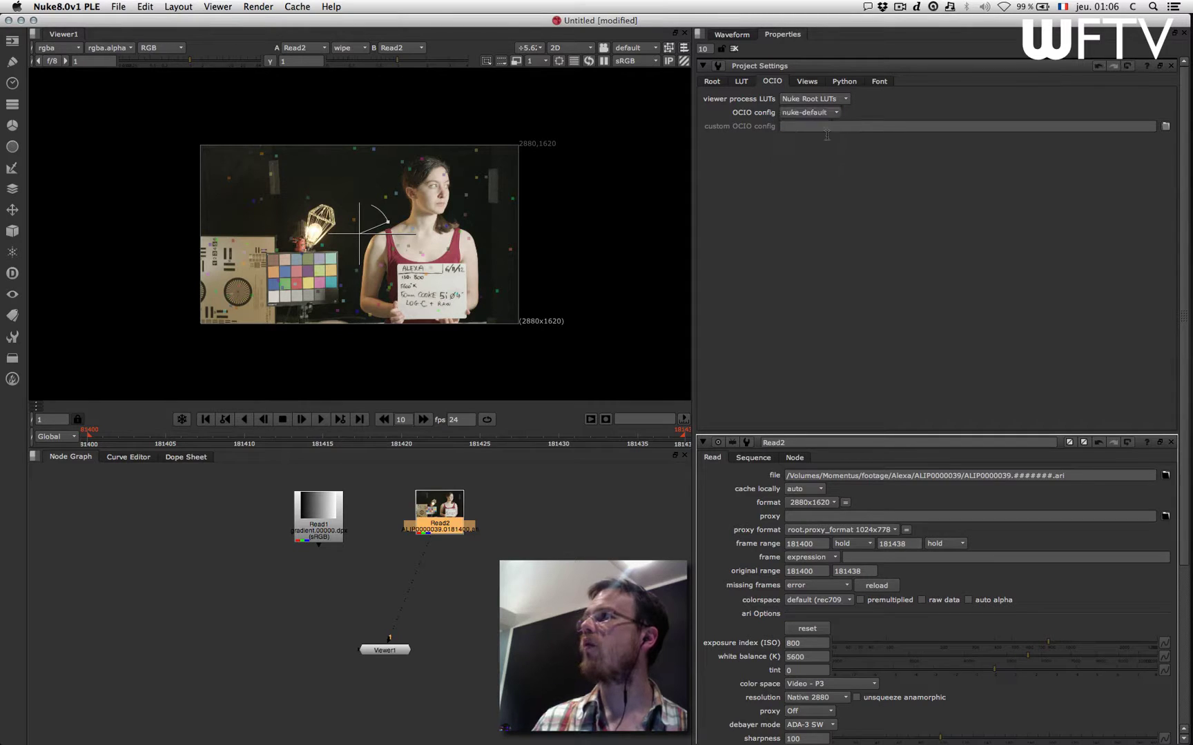
- Switch the OCIO config to aces and the viewer process to OCIO LUTs
click(652, 61)
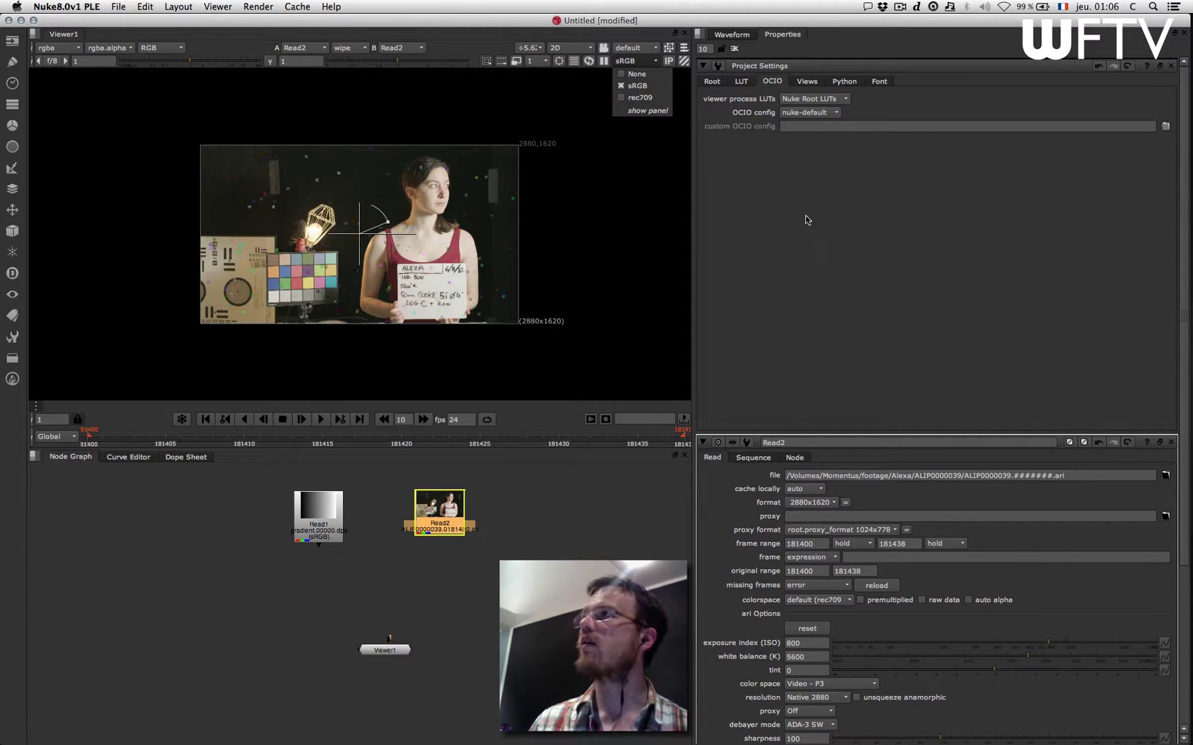
click(748, 167)
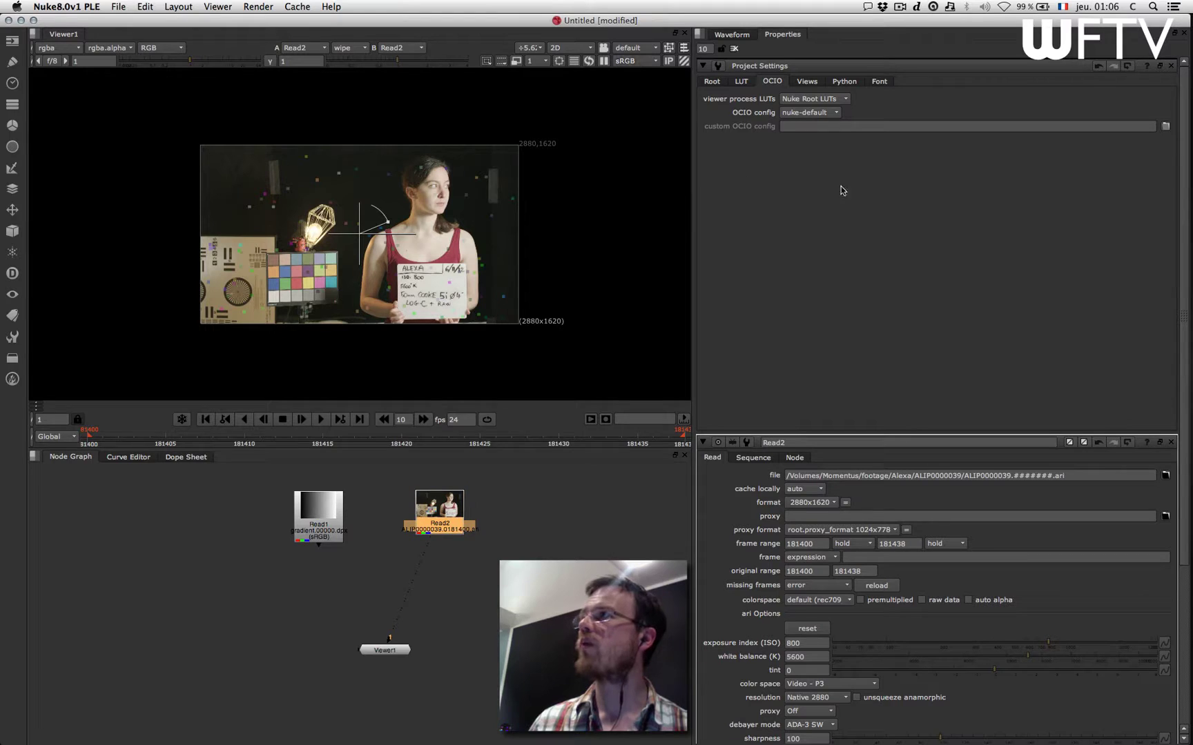
click(833, 115)
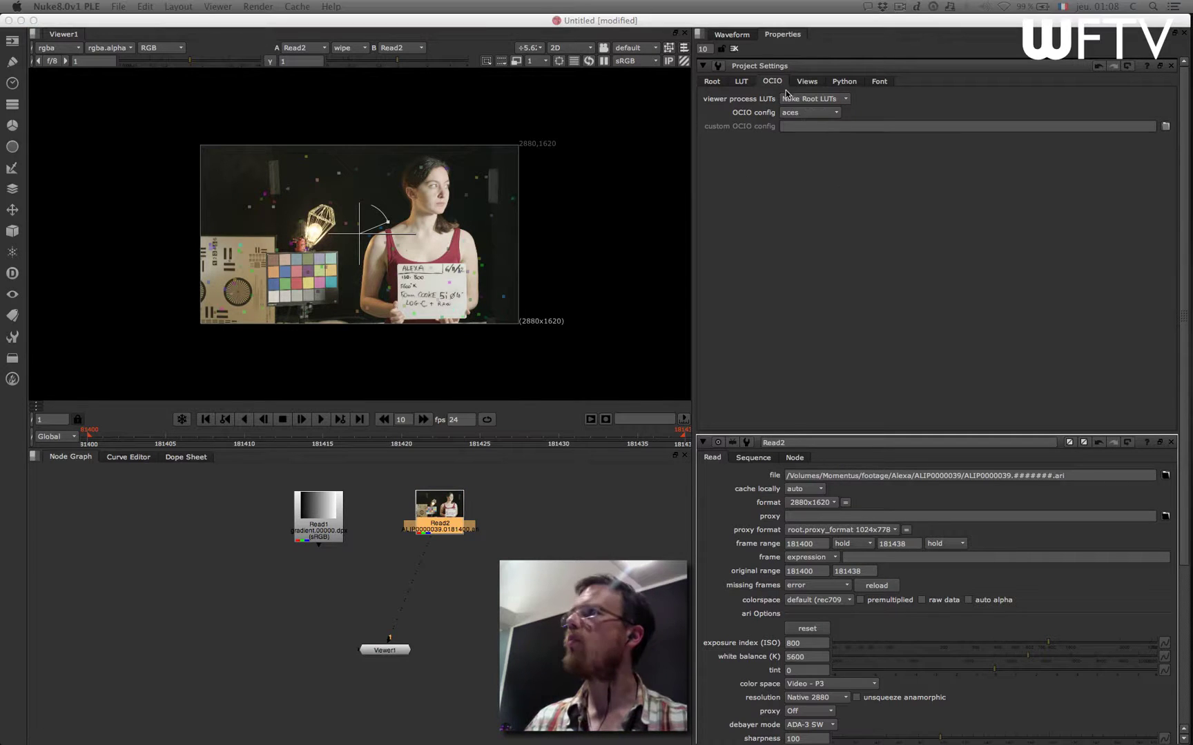
click(831, 100)
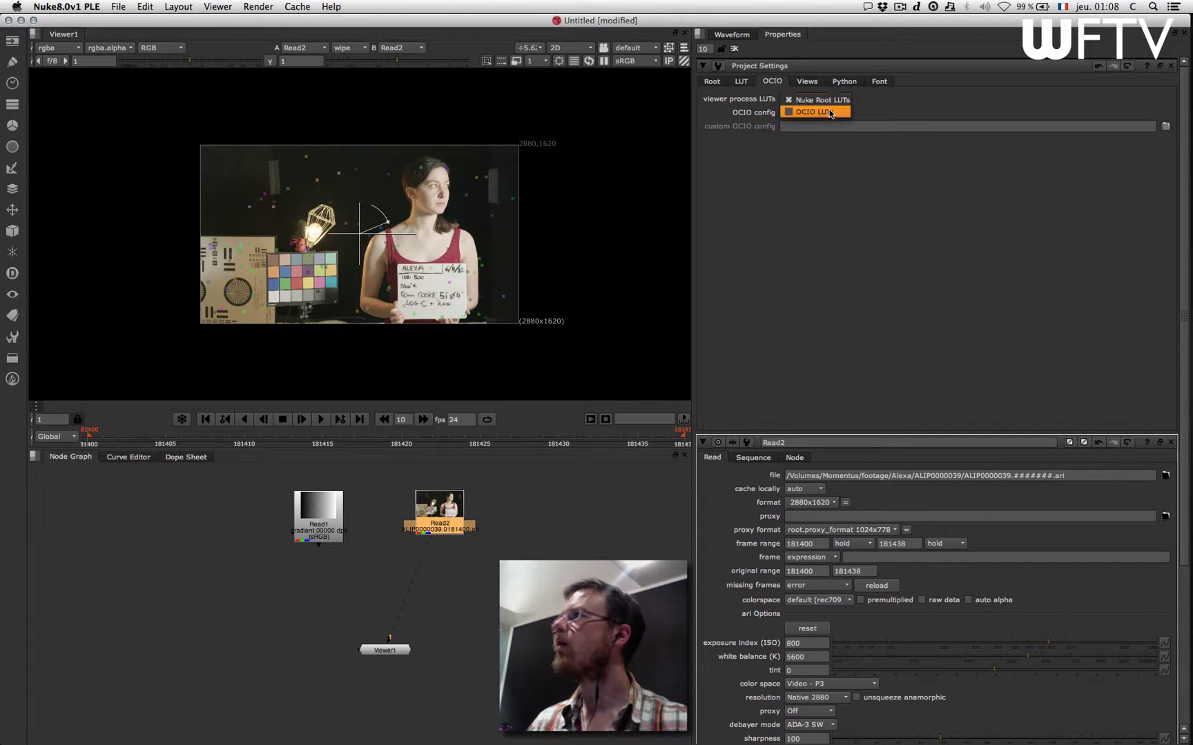
click(830, 111)
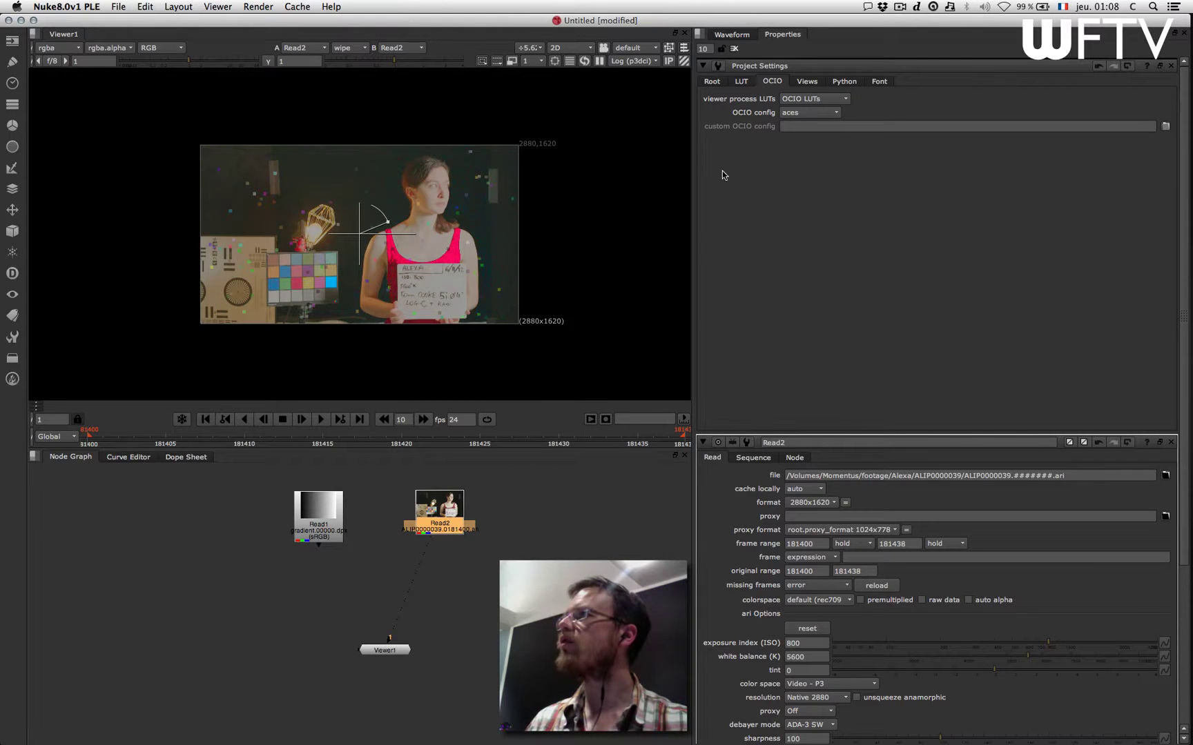
- Set the viewer LUT to RRT (sRGB) and Read2's ARRIRAW colour space back to ACES
click(656, 61)
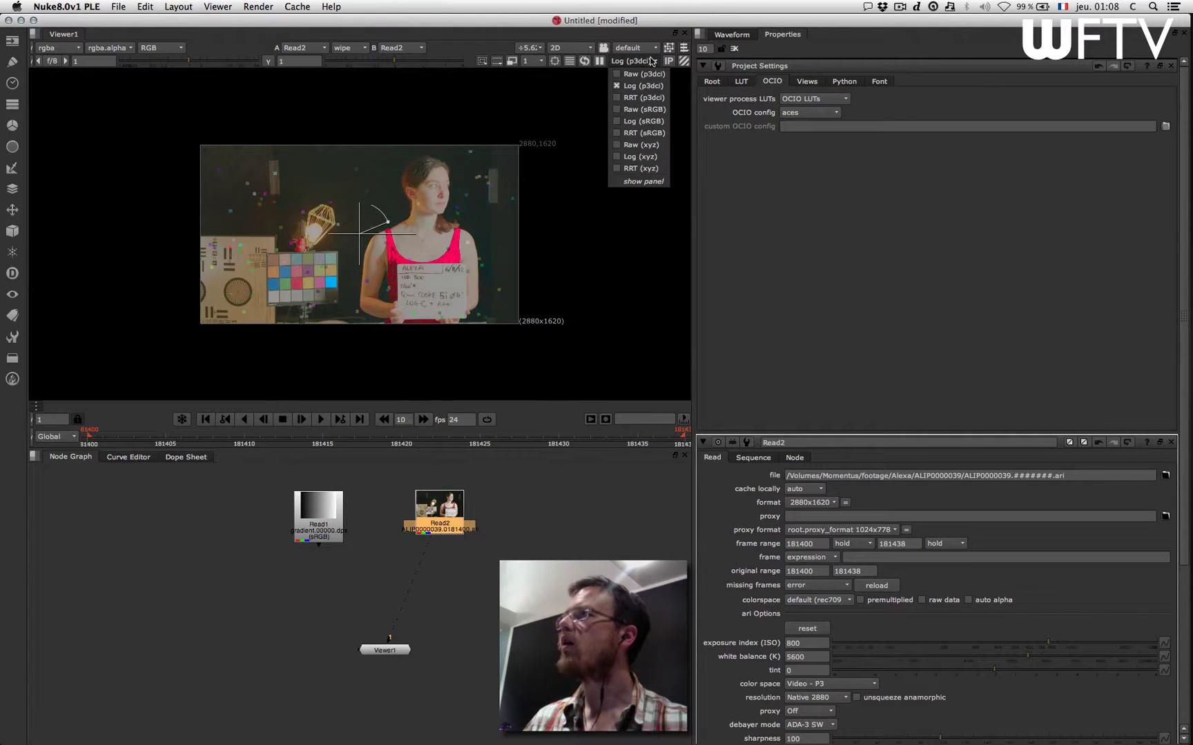
click(654, 133)
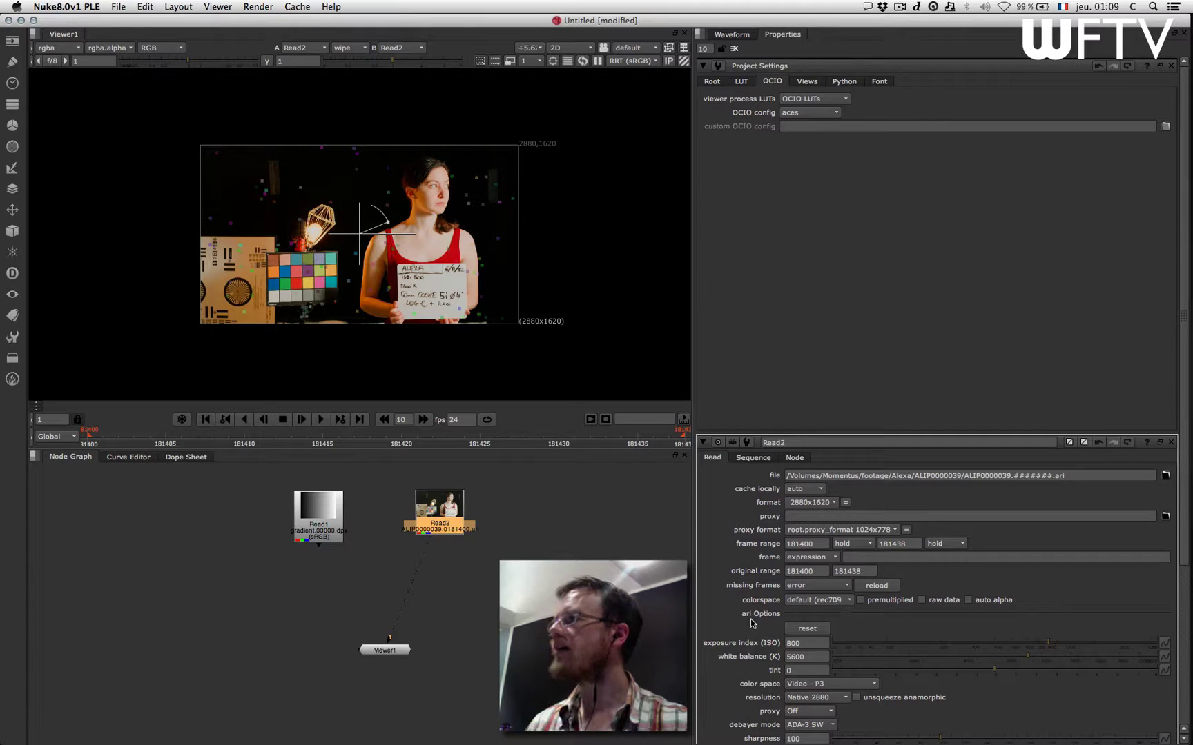
click(842, 683)
click(837, 699)
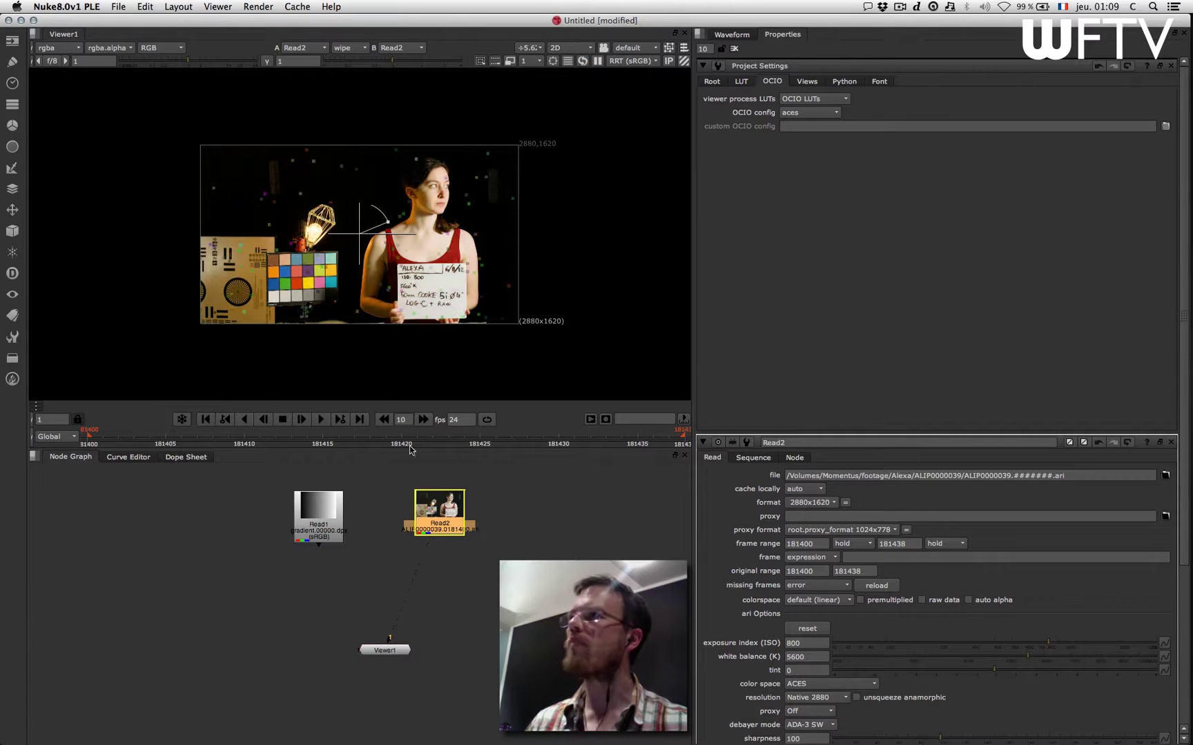
click(465, 556)
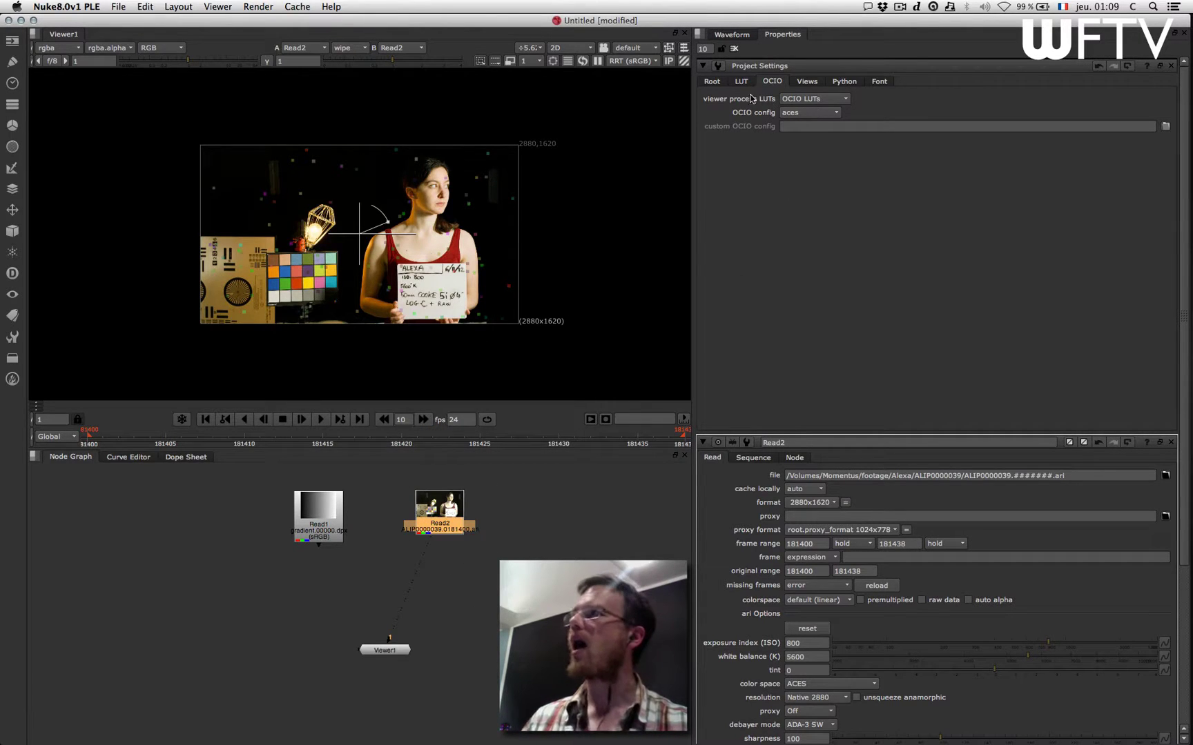
click(833, 114)
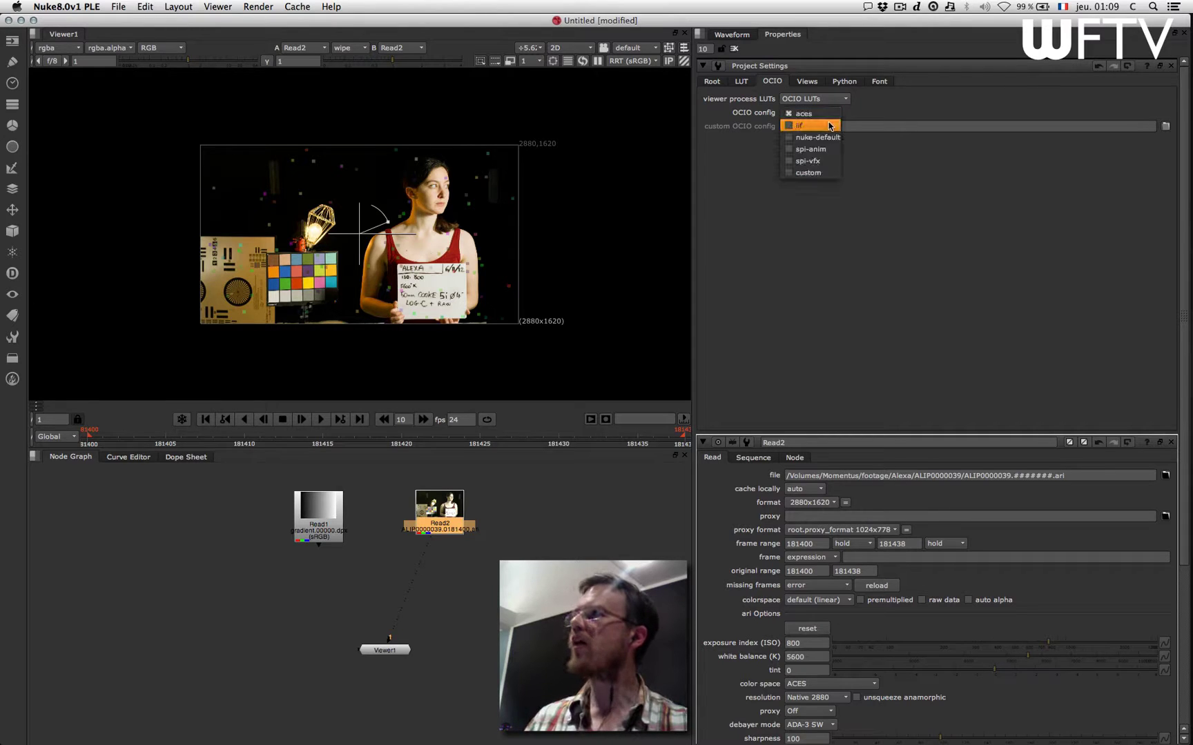
- Switch the OCIO config to nuke-default, leaving the viewer LUT at rec709 (default)
click(829, 137)
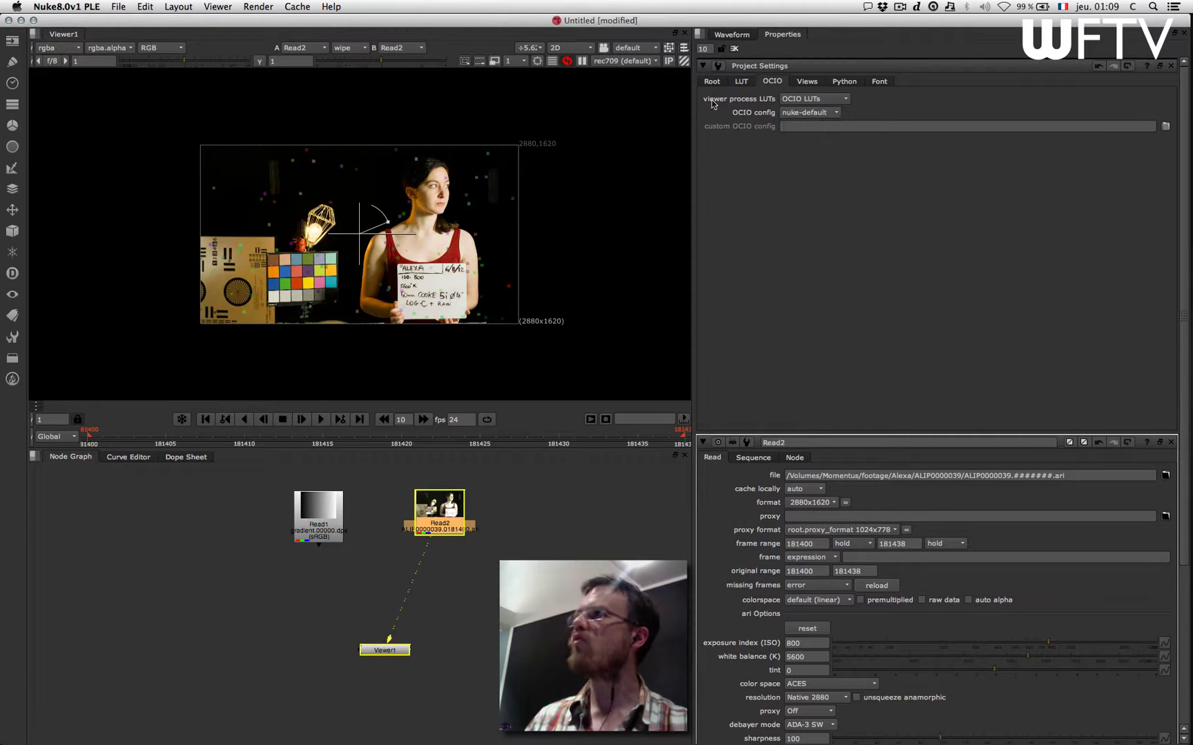
click(649, 61)
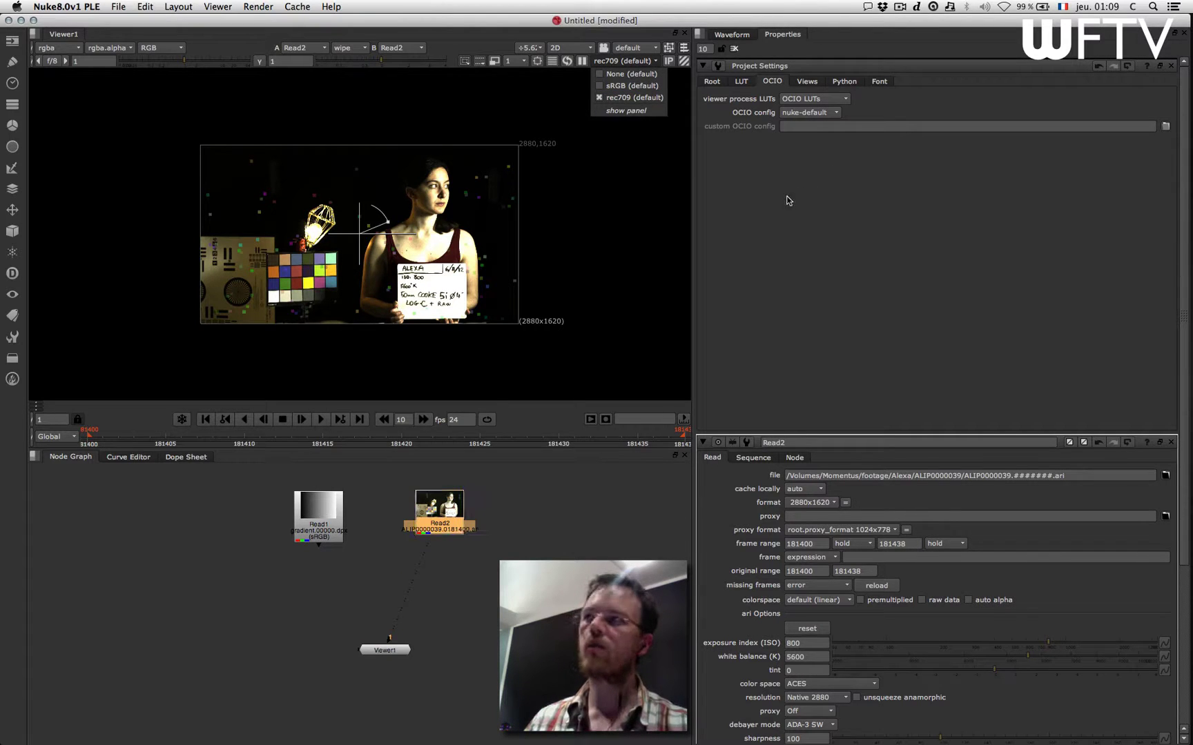
click(823, 129)
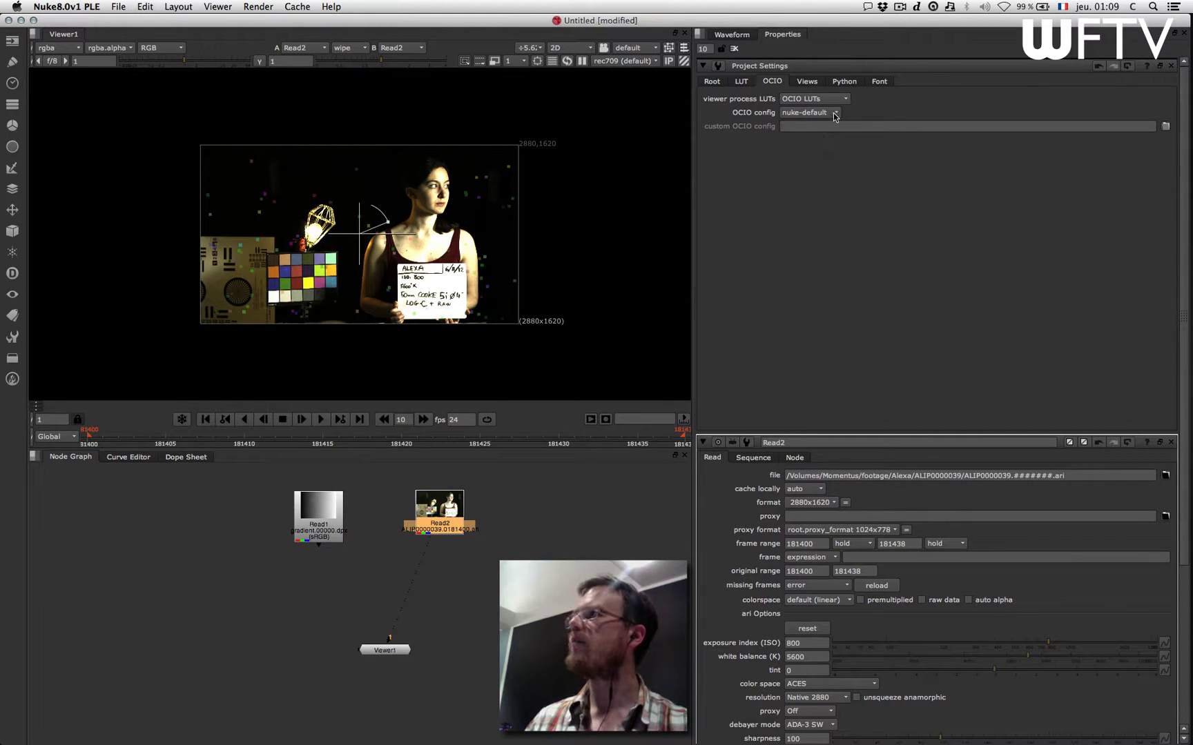
click(833, 114)
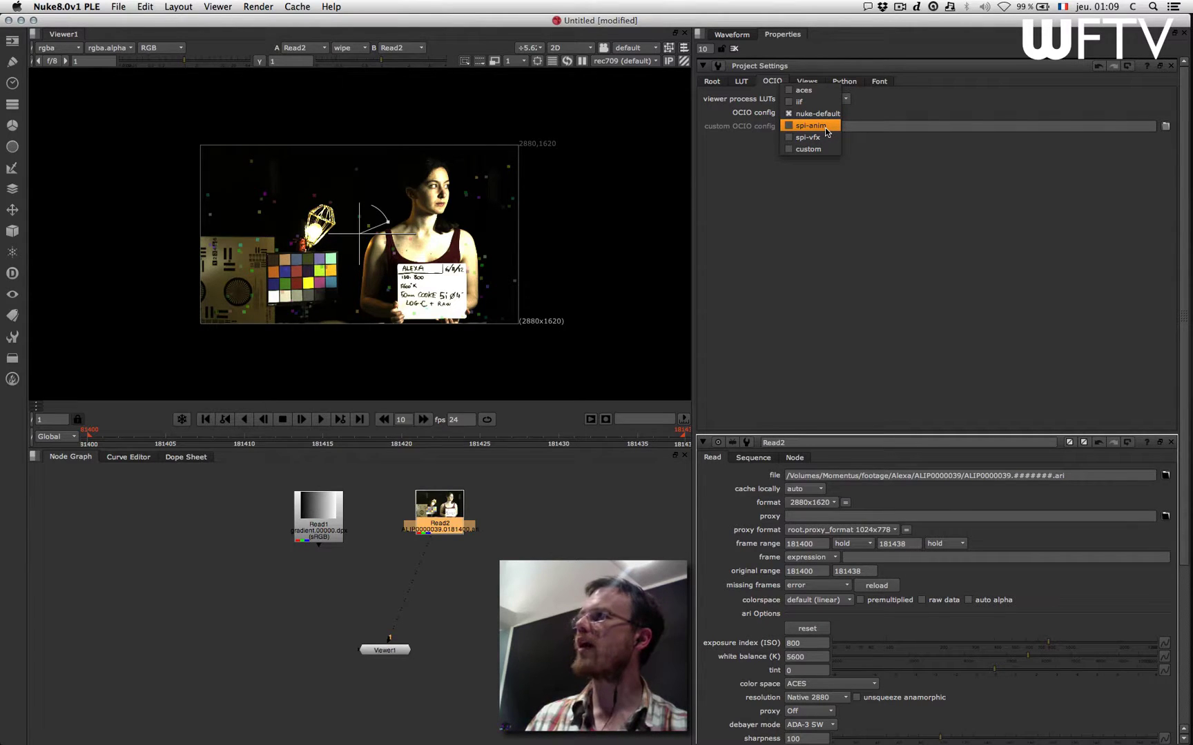
click(820, 228)
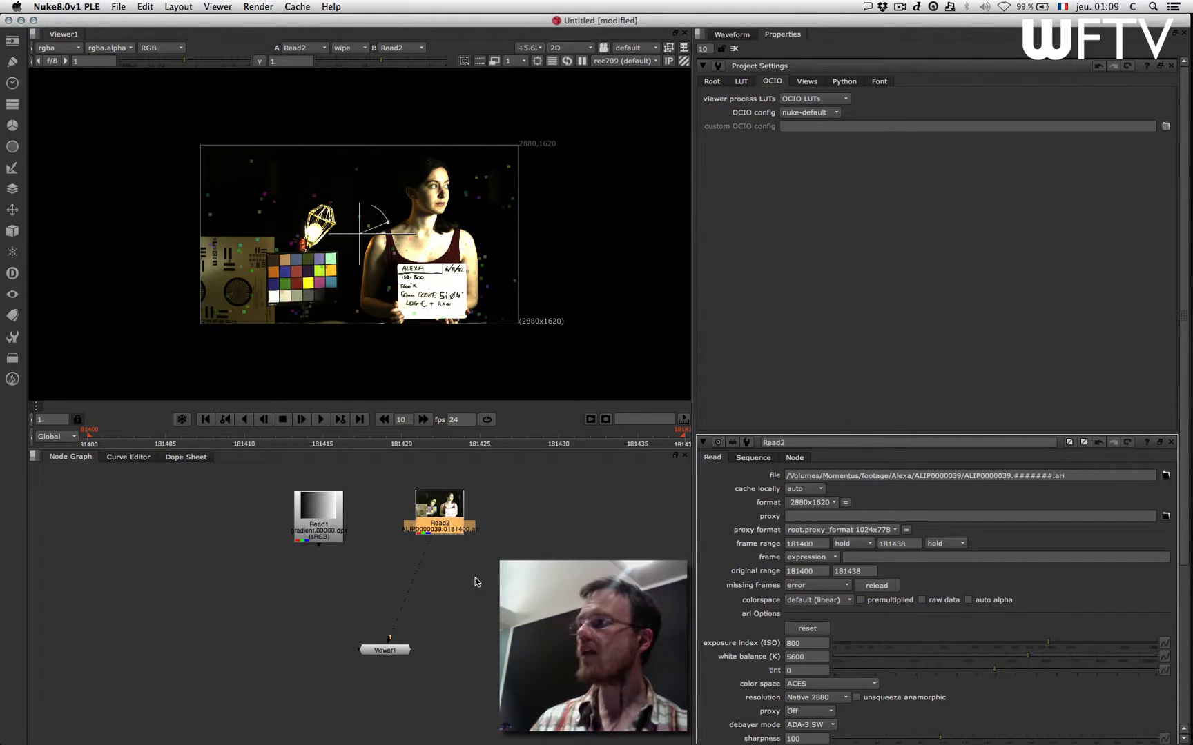
- Add an OCIOColorSpace node below Read2 and inspect its in colorspace list, left at linear
right_click(448, 586)
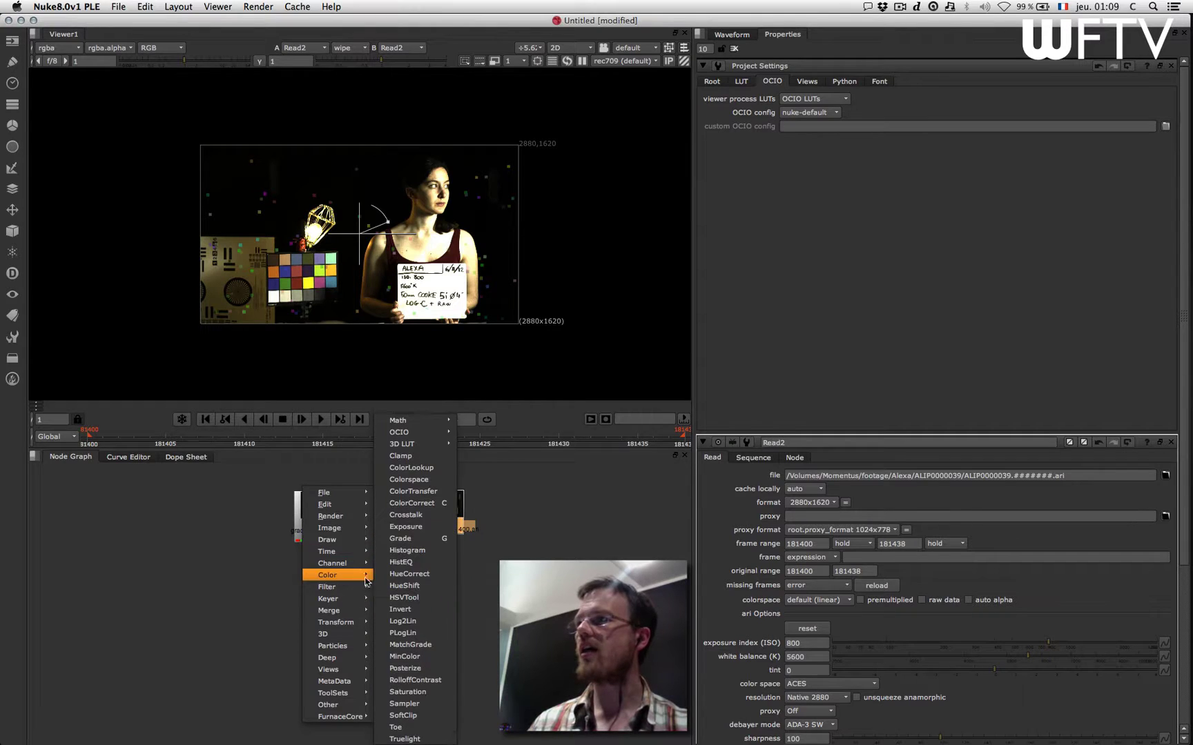
mouse_move(450, 434)
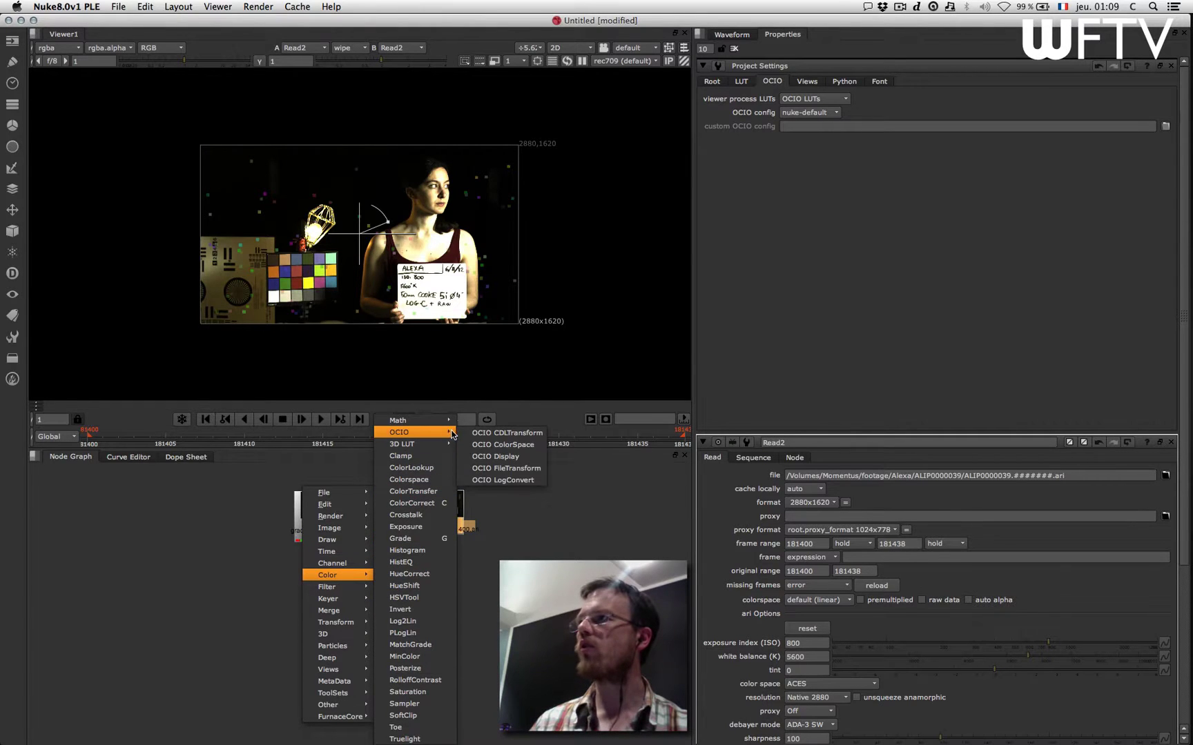
click(502, 444)
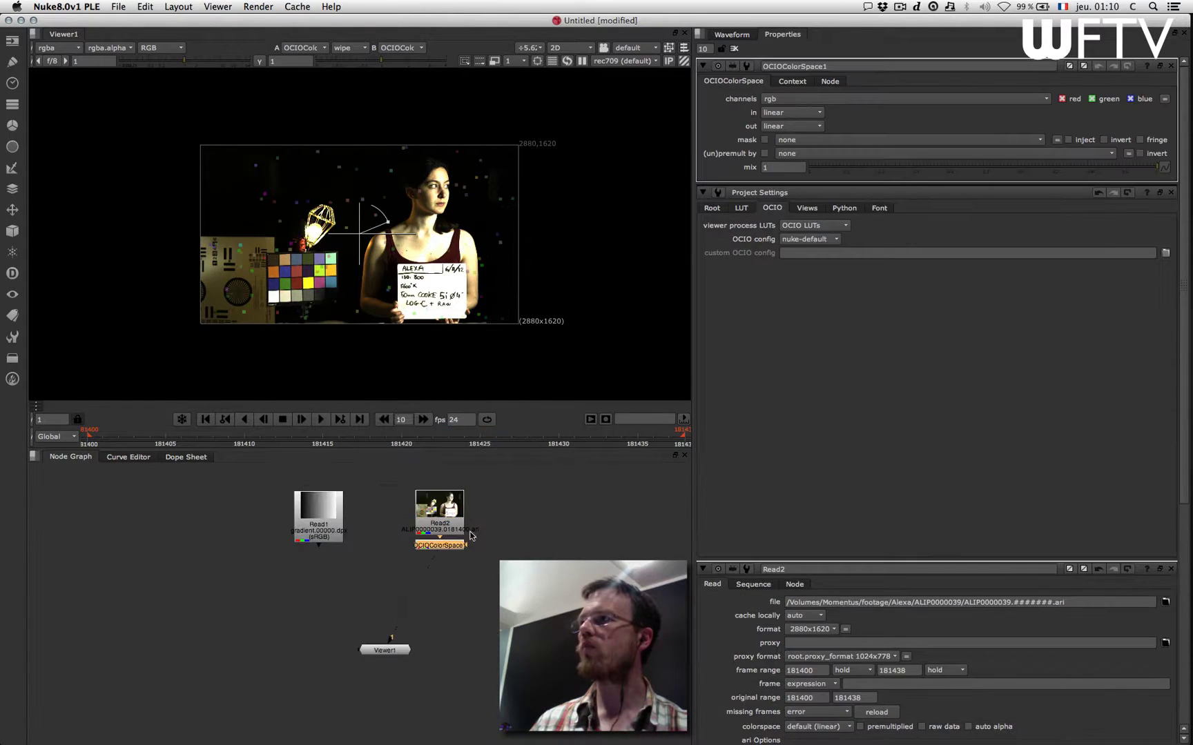
drag(448, 547, 453, 573)
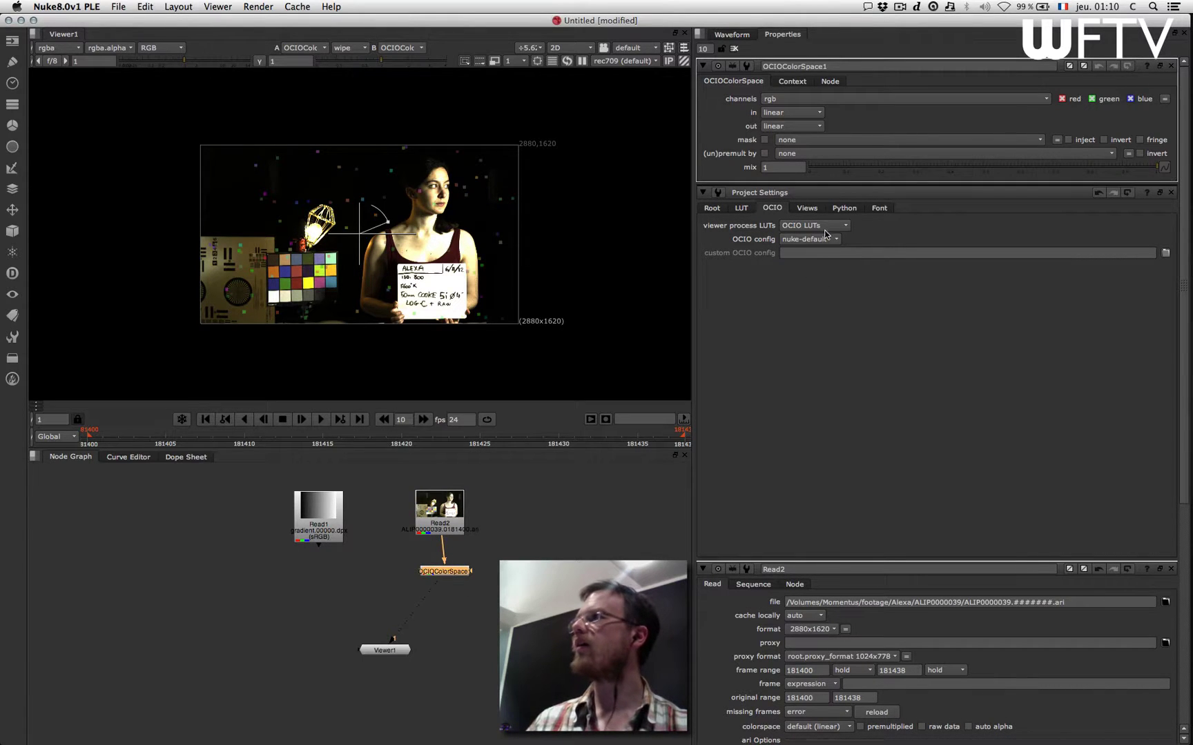
click(790, 112)
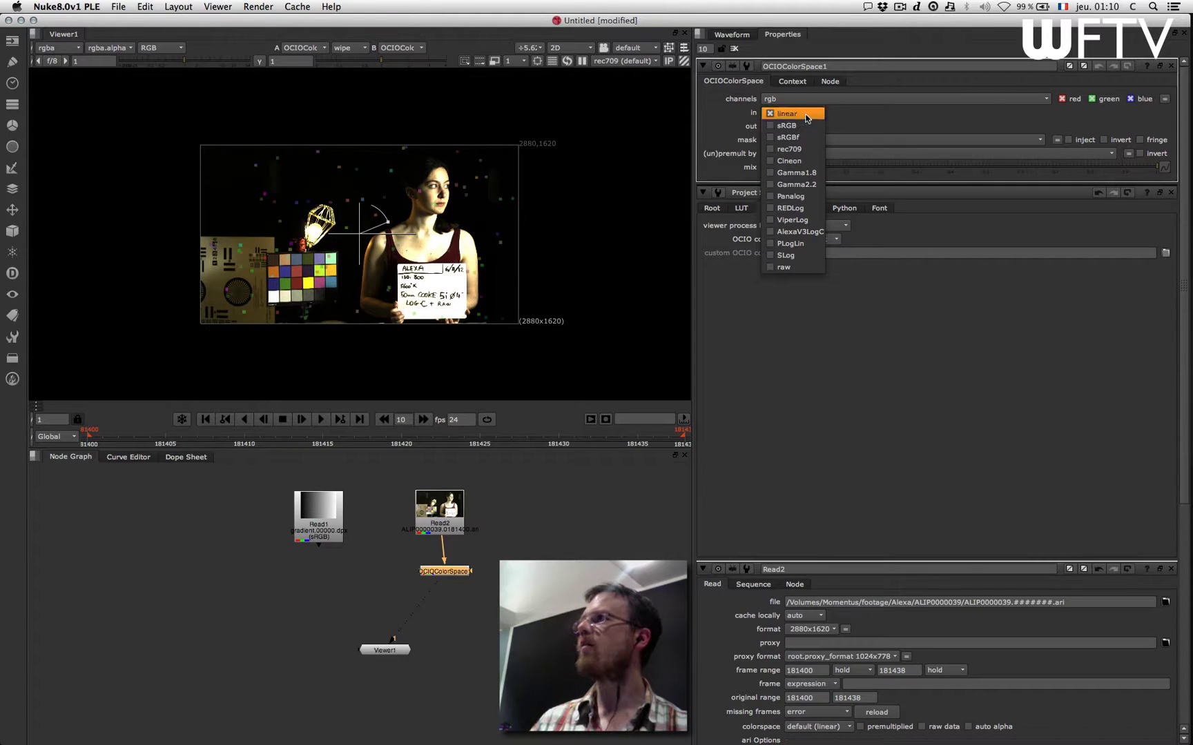
click(860, 117)
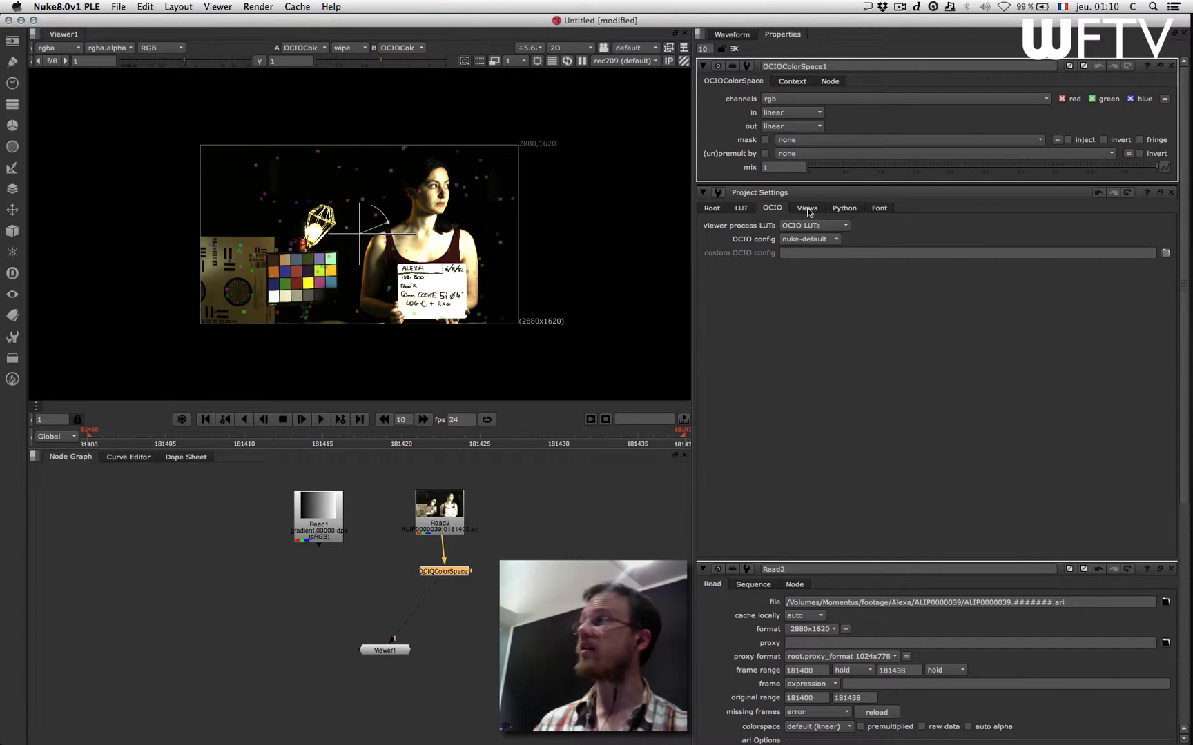
click(780, 113)
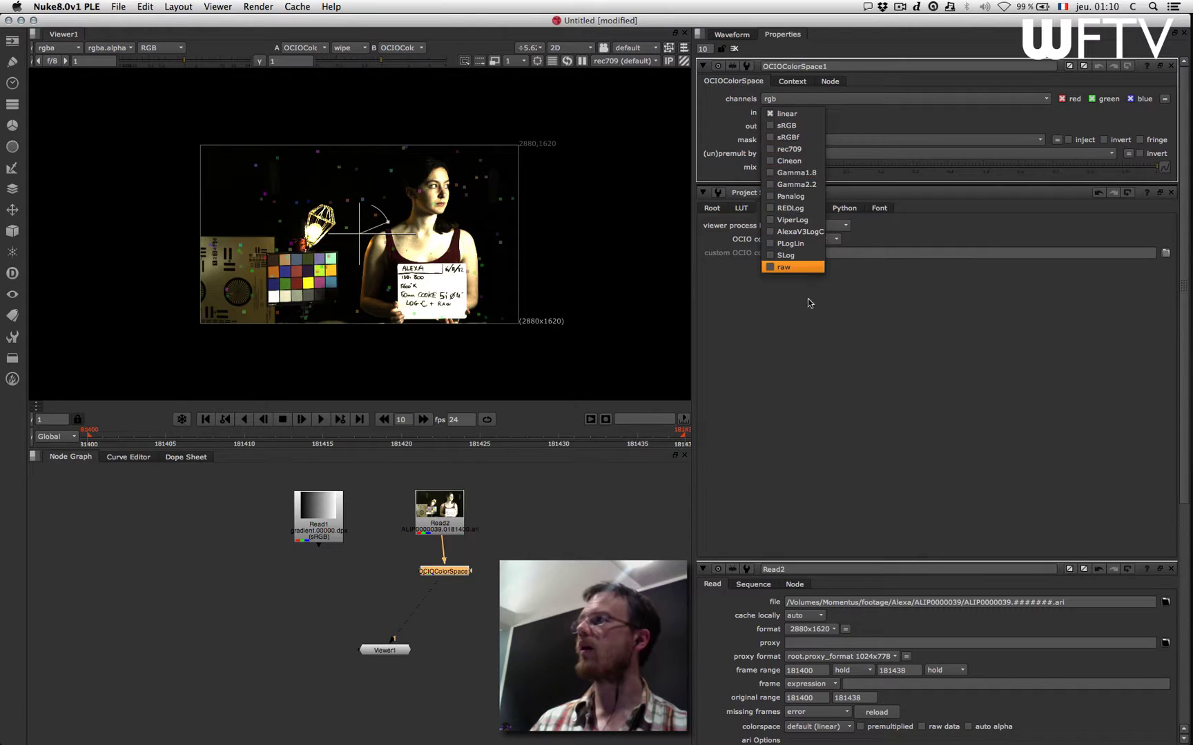
click(809, 303)
click(817, 240)
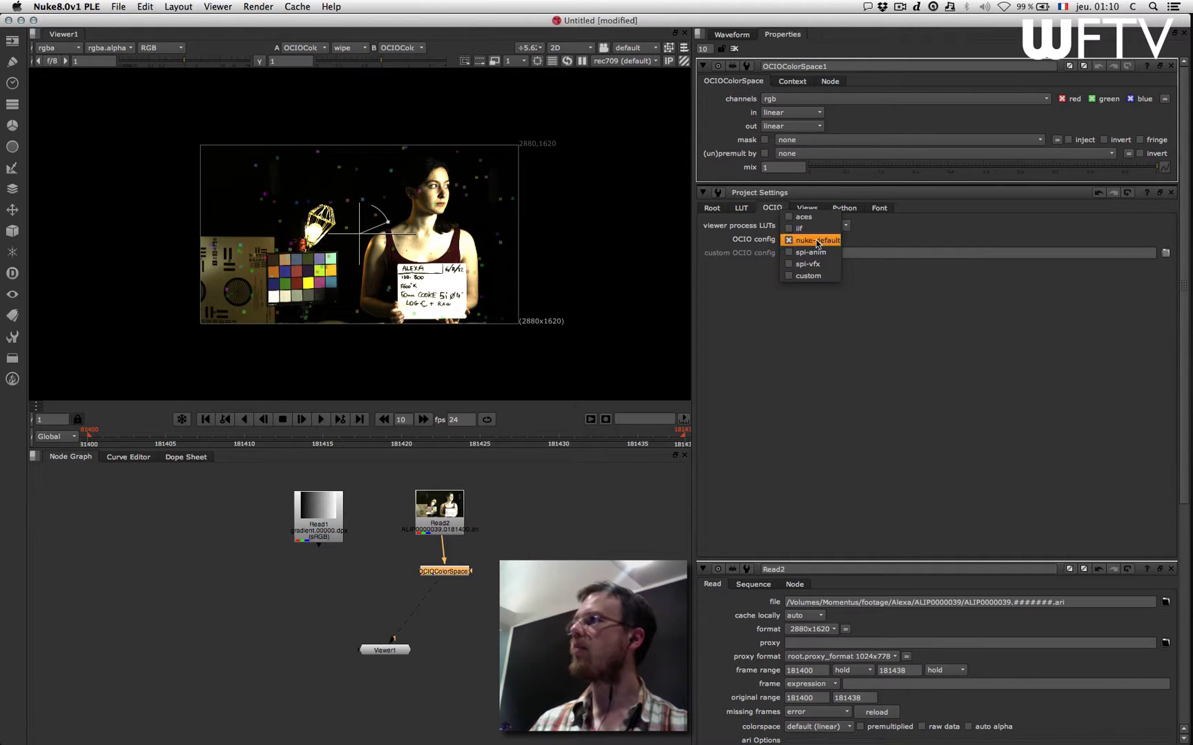
- Set the OCIO config to aces and OCIOColorSpace1's in colorspace to adx10
click(804, 217)
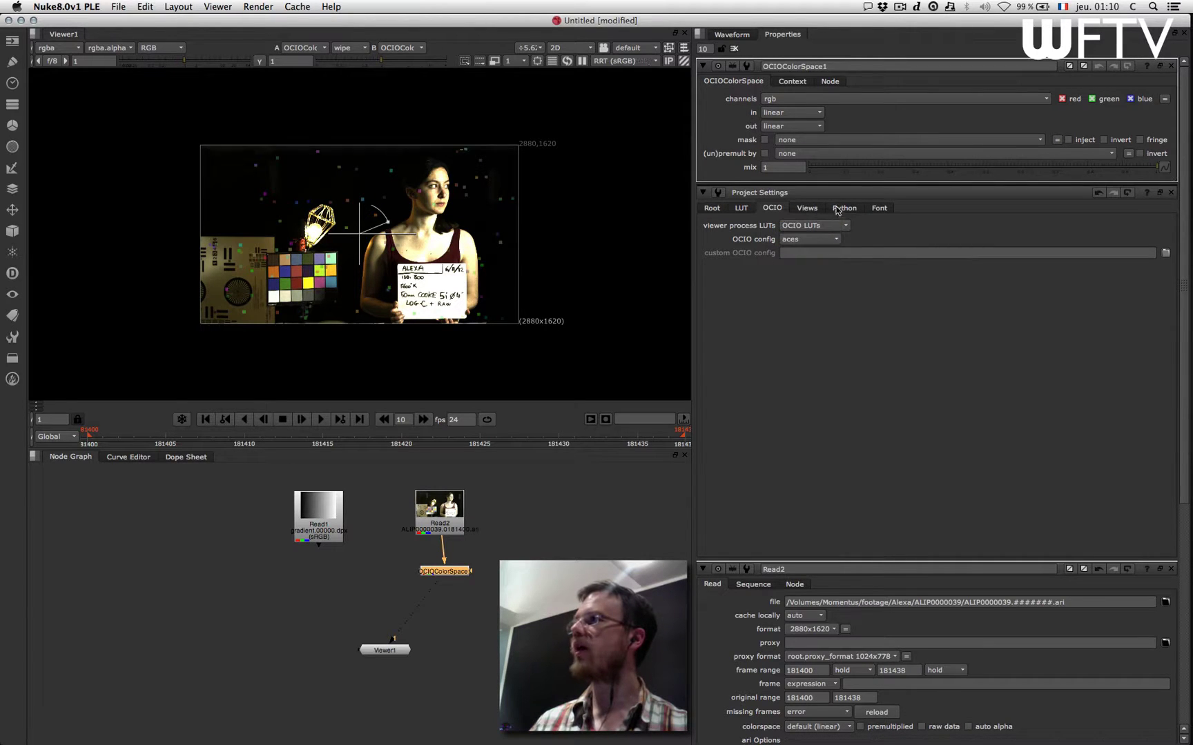
click(809, 114)
mouse_move(792, 150)
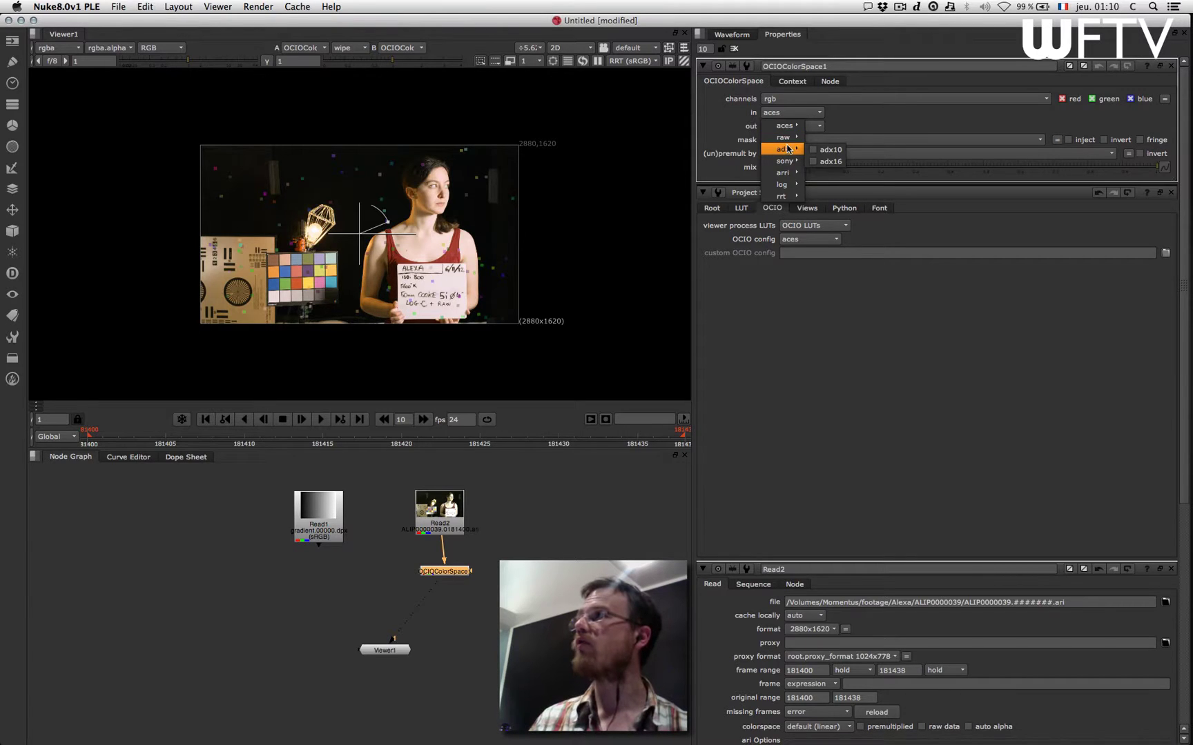
click(820, 149)
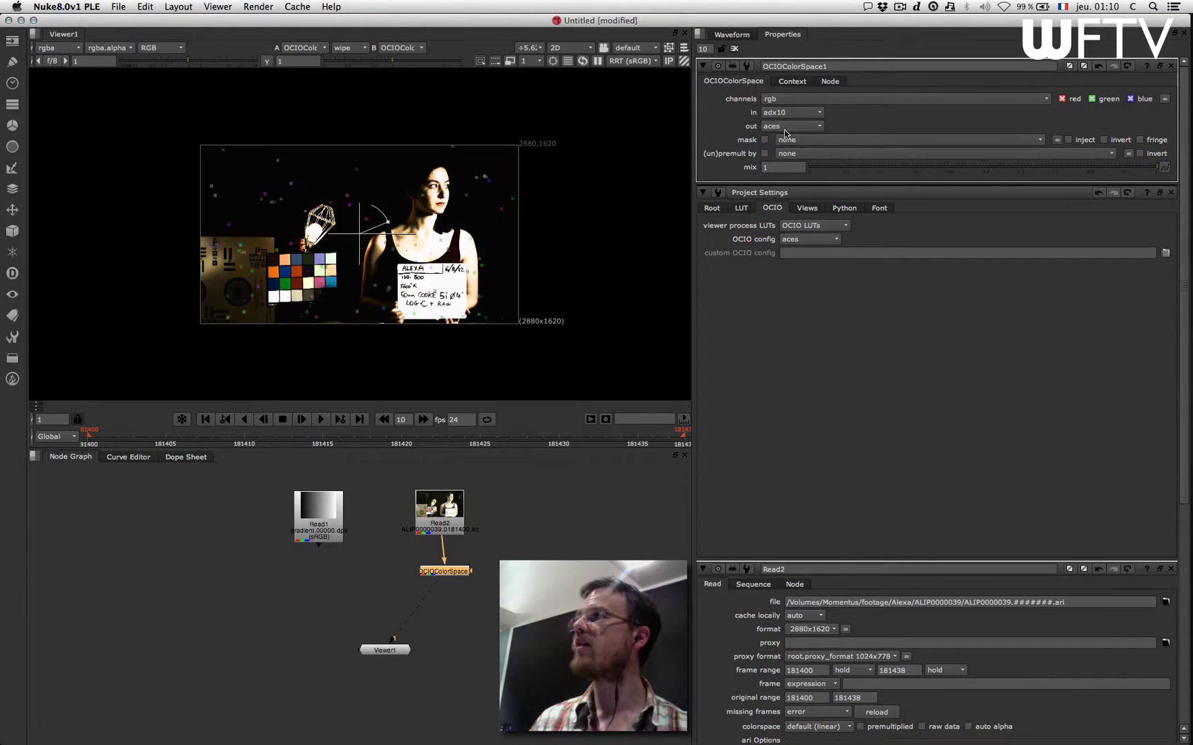